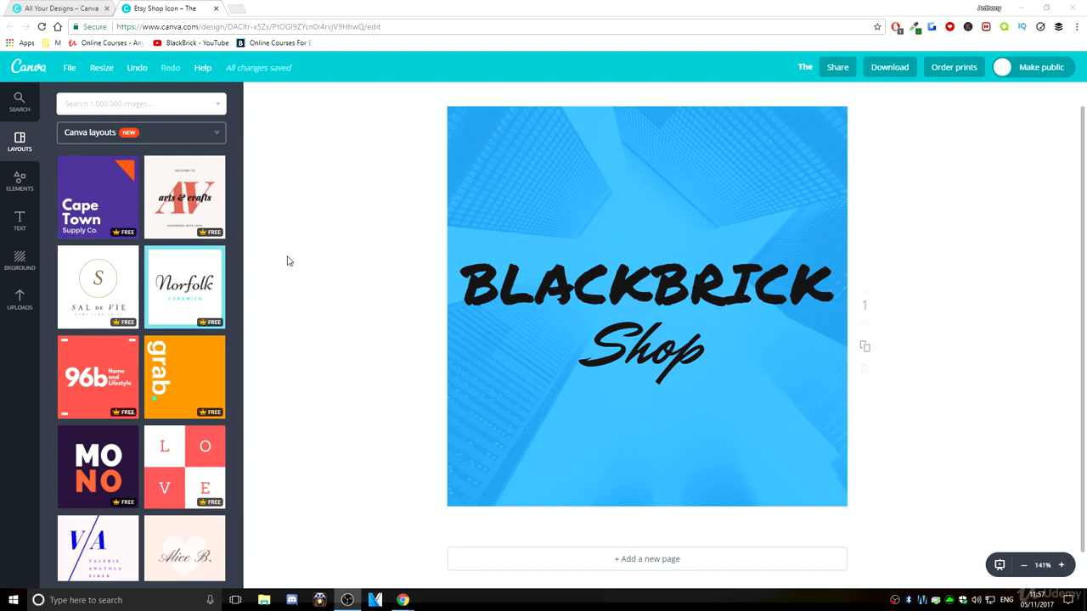
Create a new Etsy Shop Cover design from the full list of design types and close the designs overview
click(53, 8)
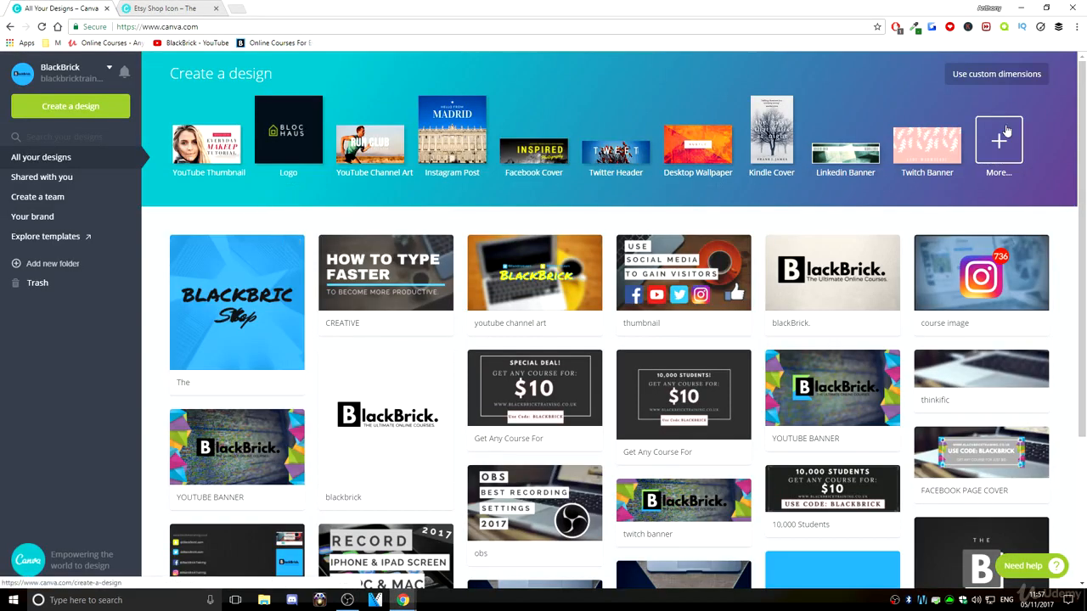
click(1005, 133)
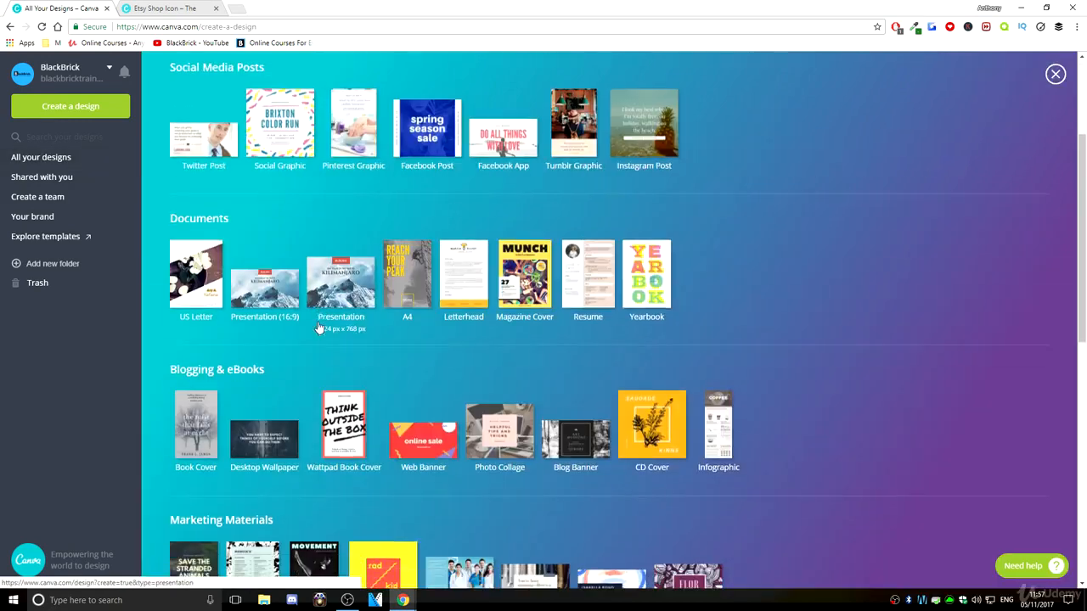
scroll(359, 323, down, 5)
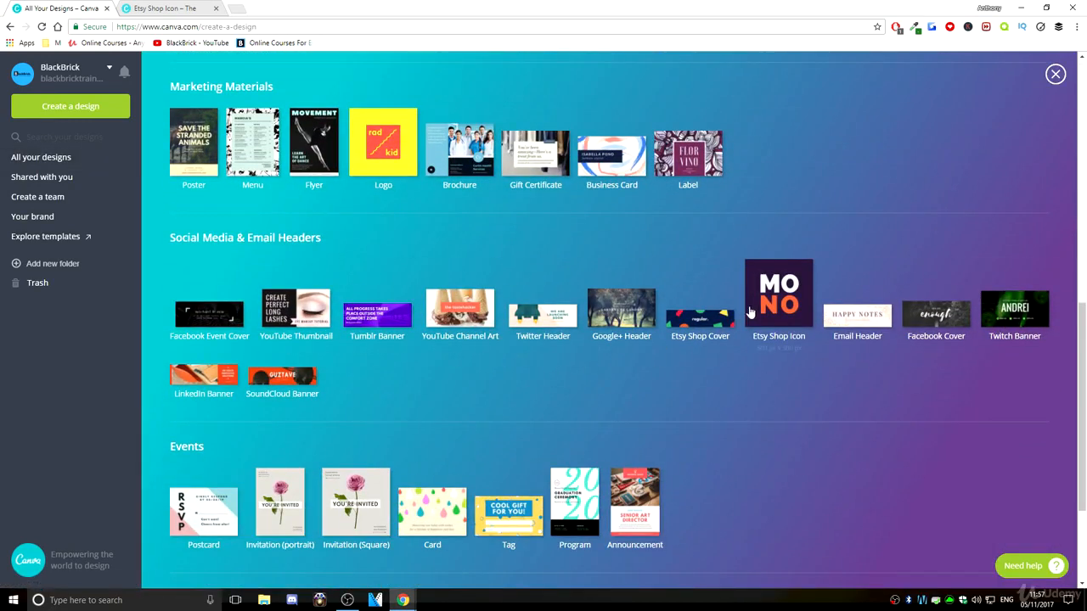
click(714, 323)
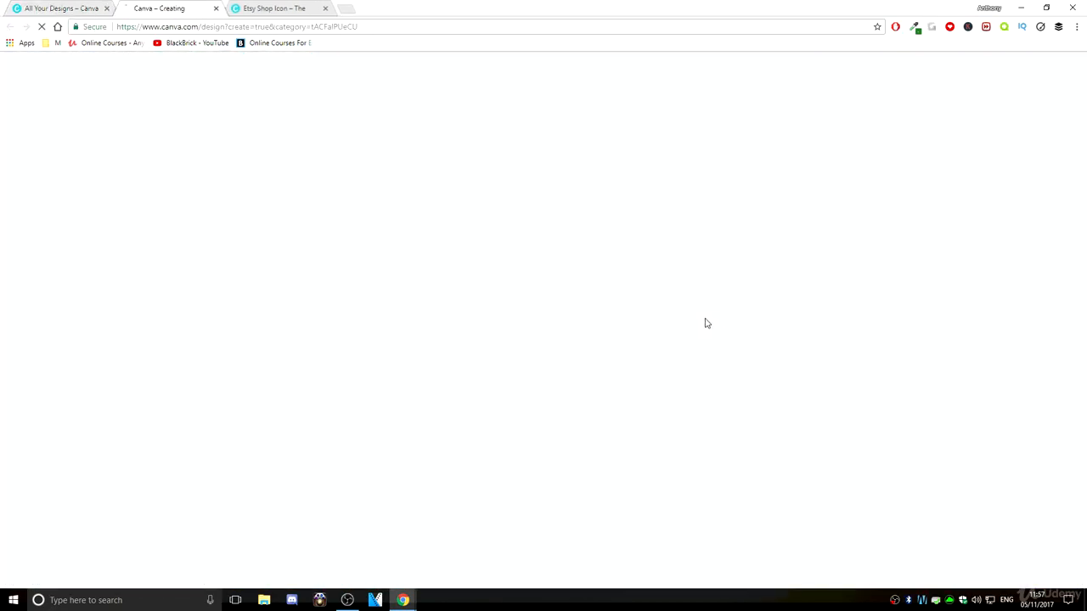
click(108, 10)
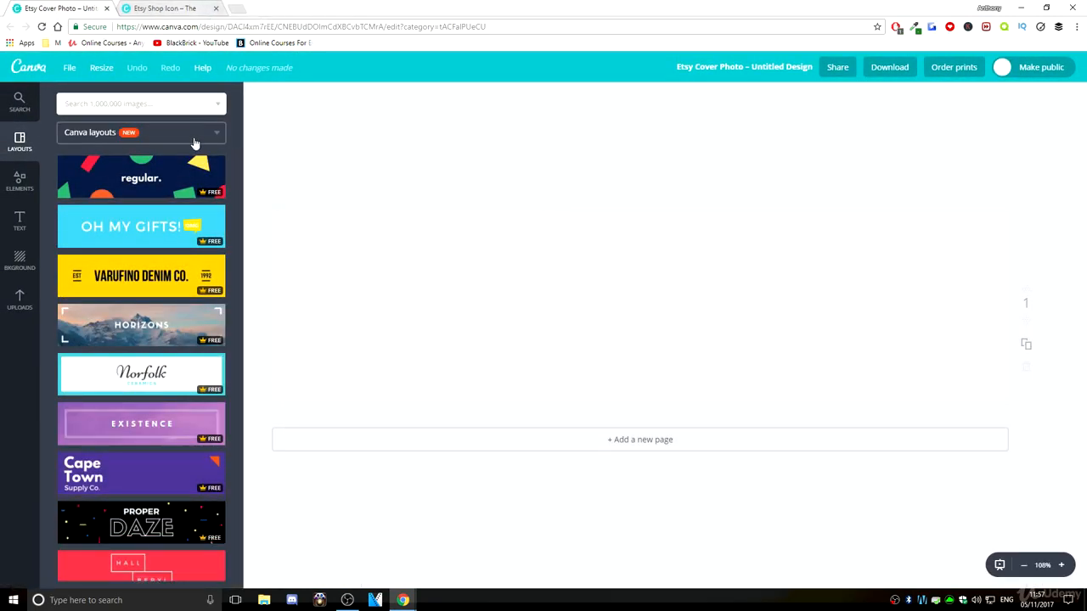
Check the shop icon's style, browse the cover layouts and apply the "Hand Crafted" layout to the blank Etsy cover
click(207, 8)
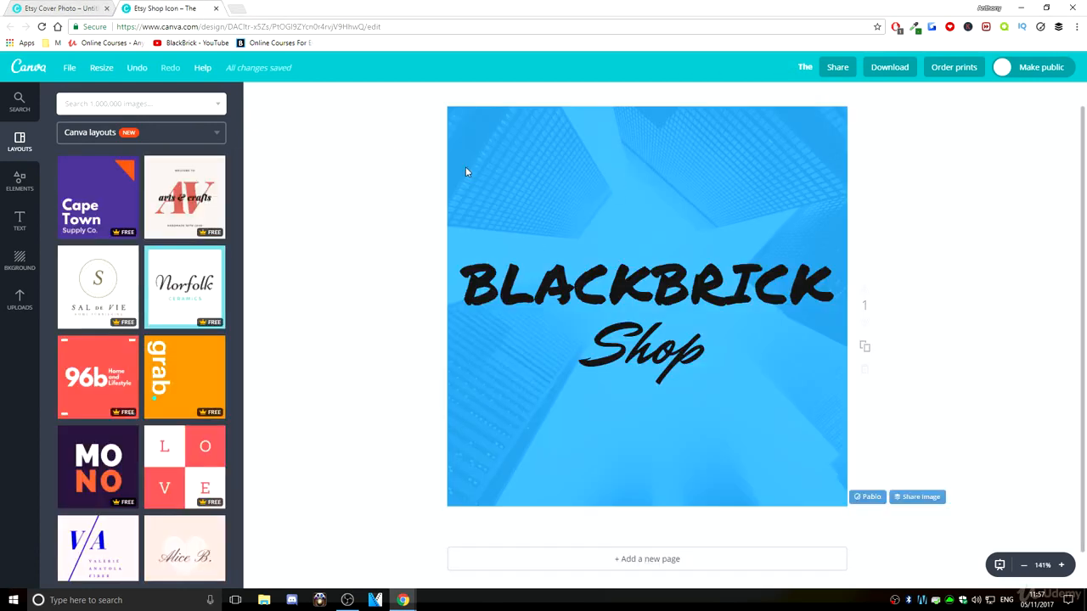
click(54, 8)
scroll(146, 373, down, 5)
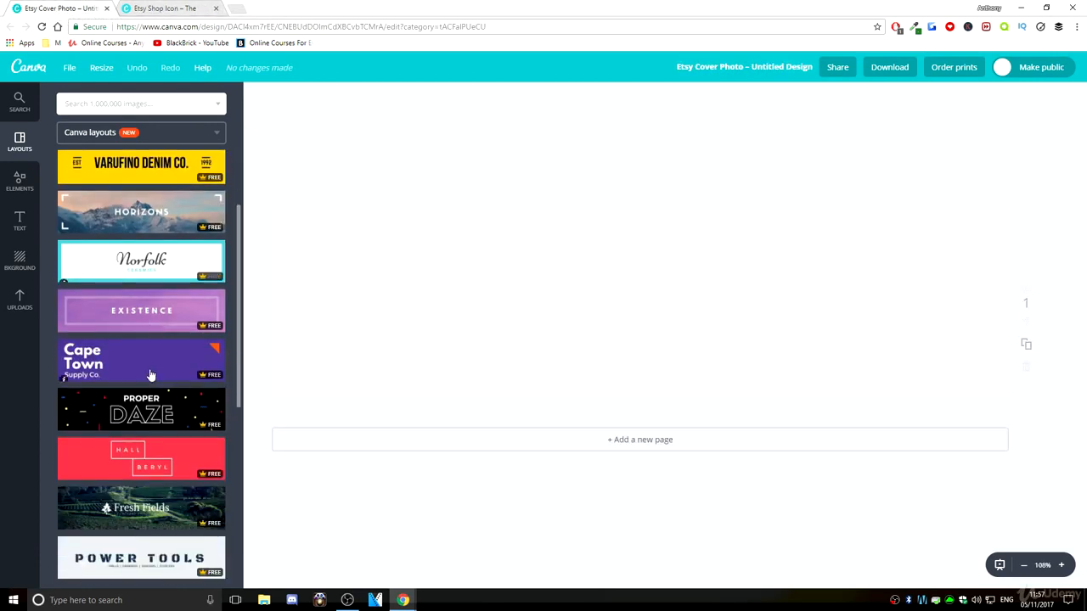
scroll(151, 374, down, 6)
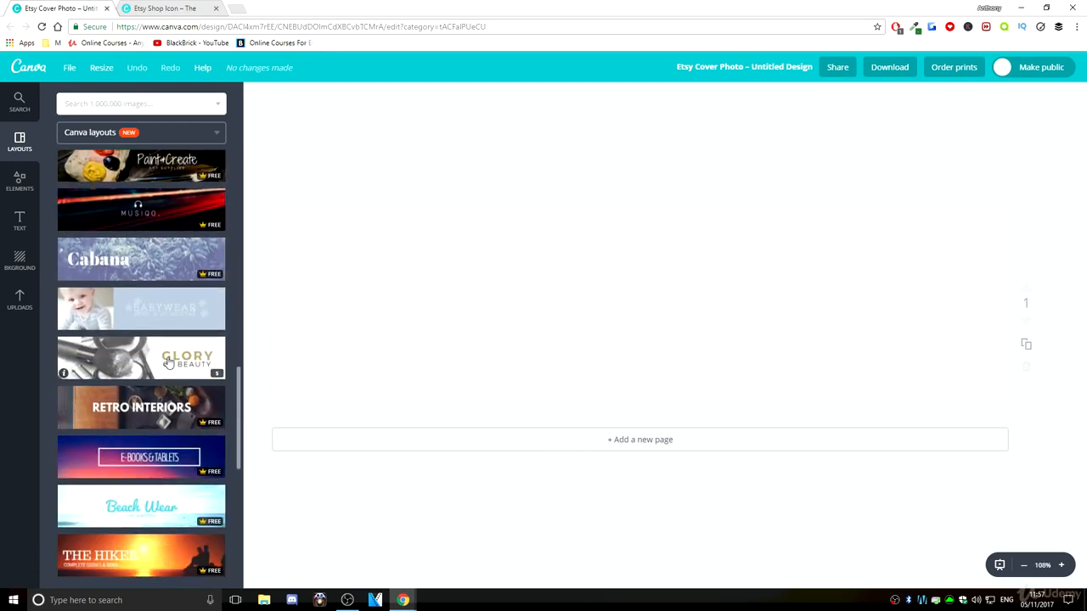
scroll(170, 366, down, 6)
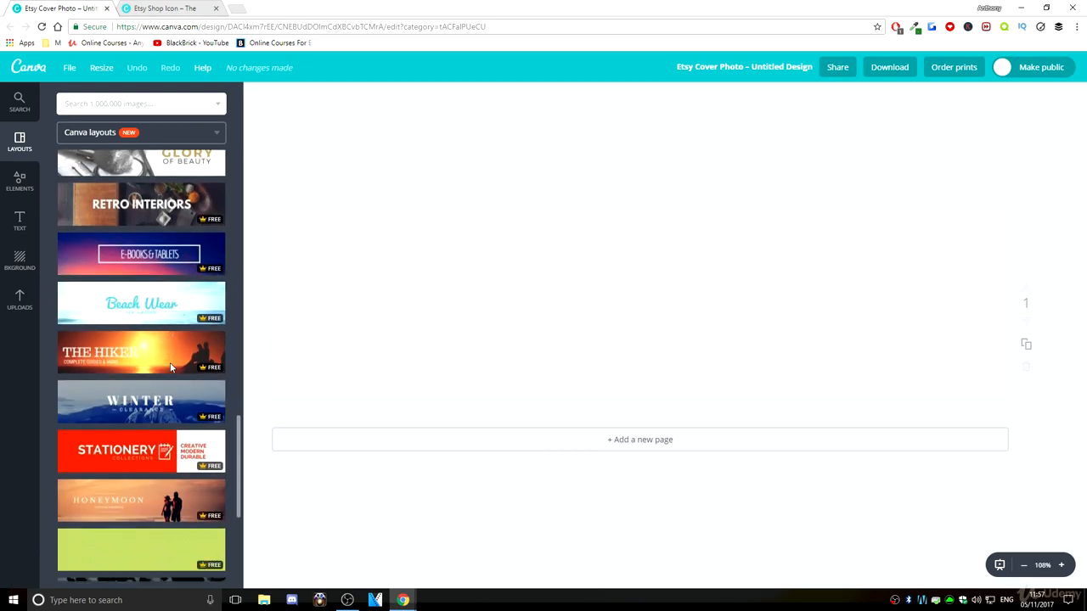
scroll(170, 367, down, 5)
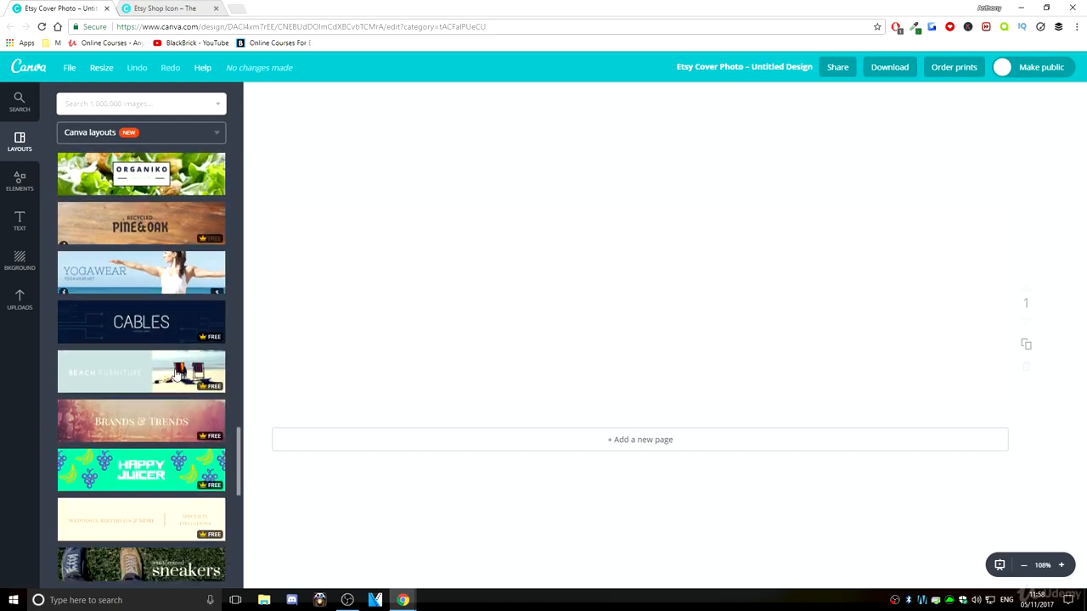
scroll(176, 375, down, 2)
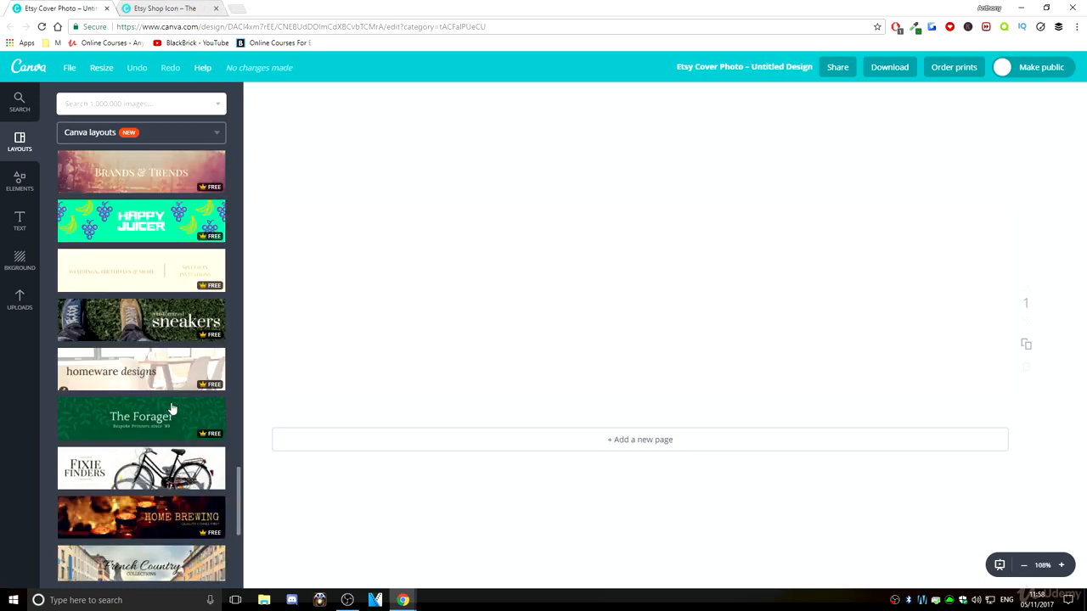
scroll(172, 412, down, 5)
scroll(208, 373, down, 3)
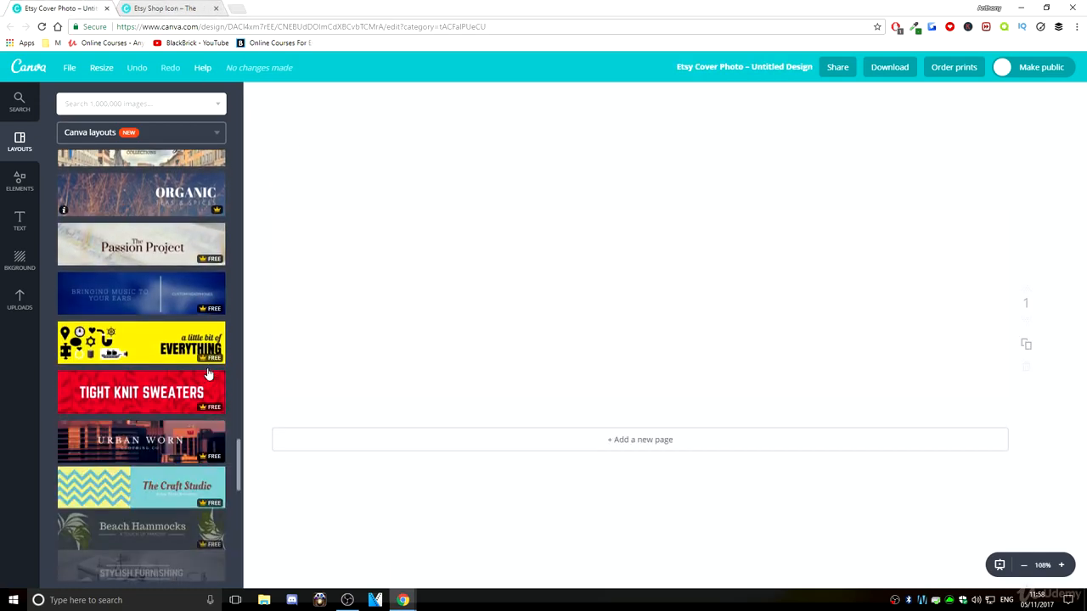
scroll(181, 485, down, 5)
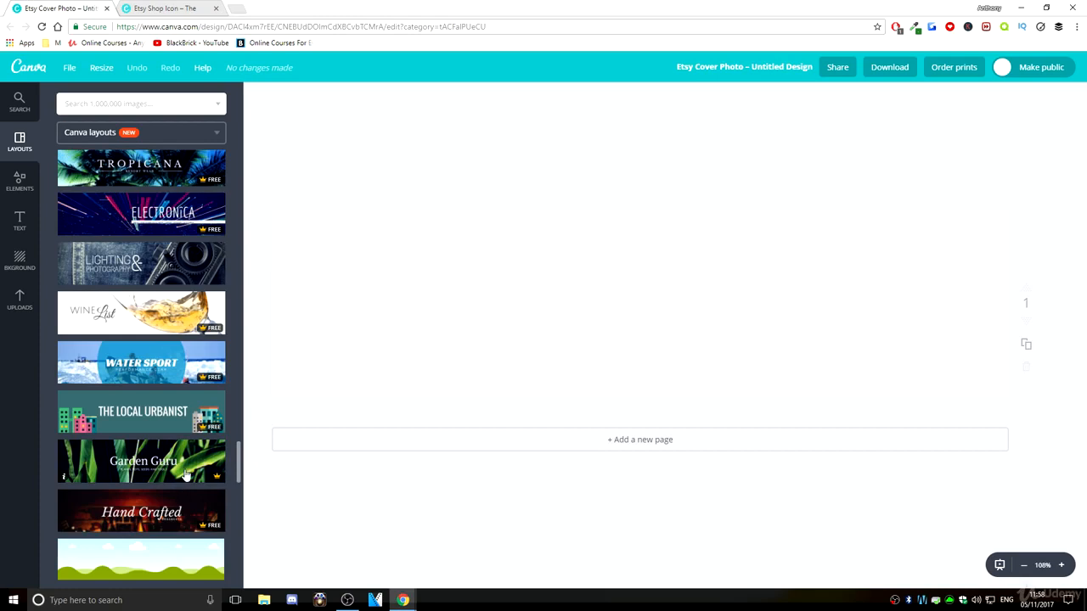
click(140, 510)
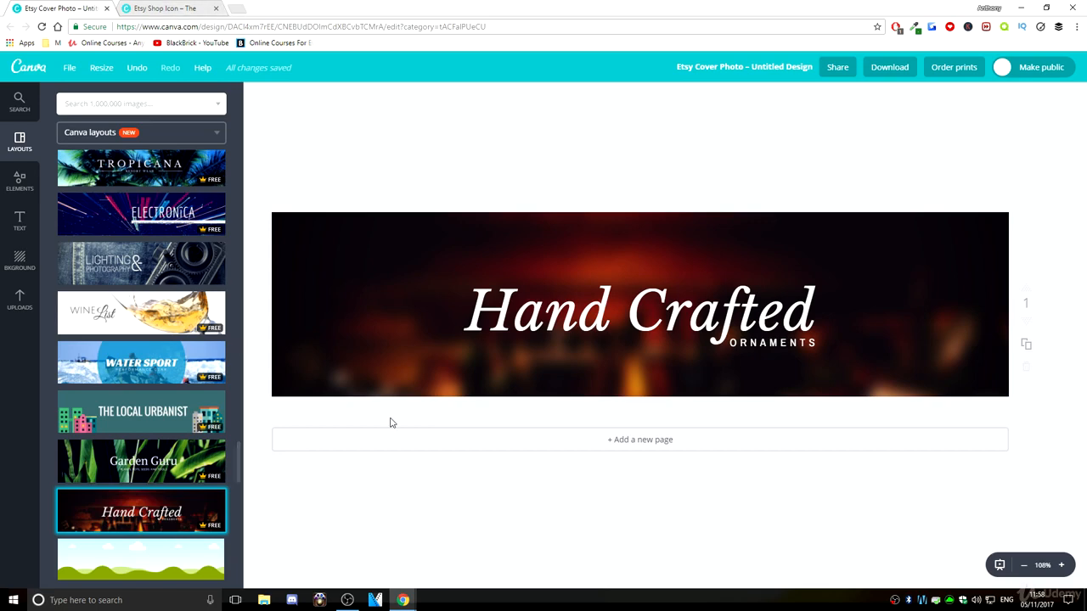
Test palette colours on the shop icon's background to identify its blue, and apply #2eb2ff as the Etsy cover's background
click(174, 6)
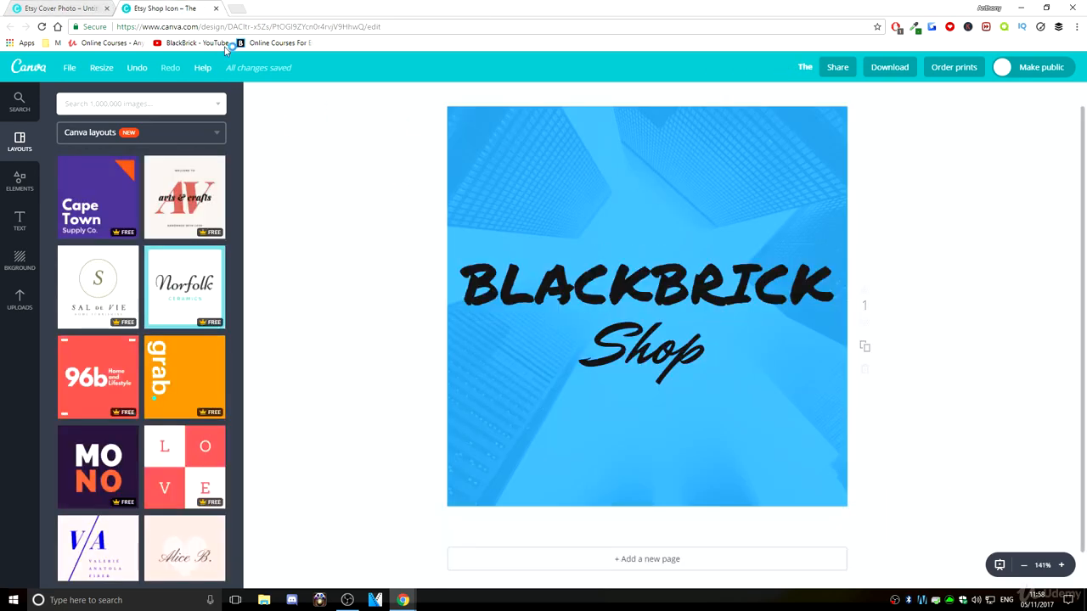
click(99, 6)
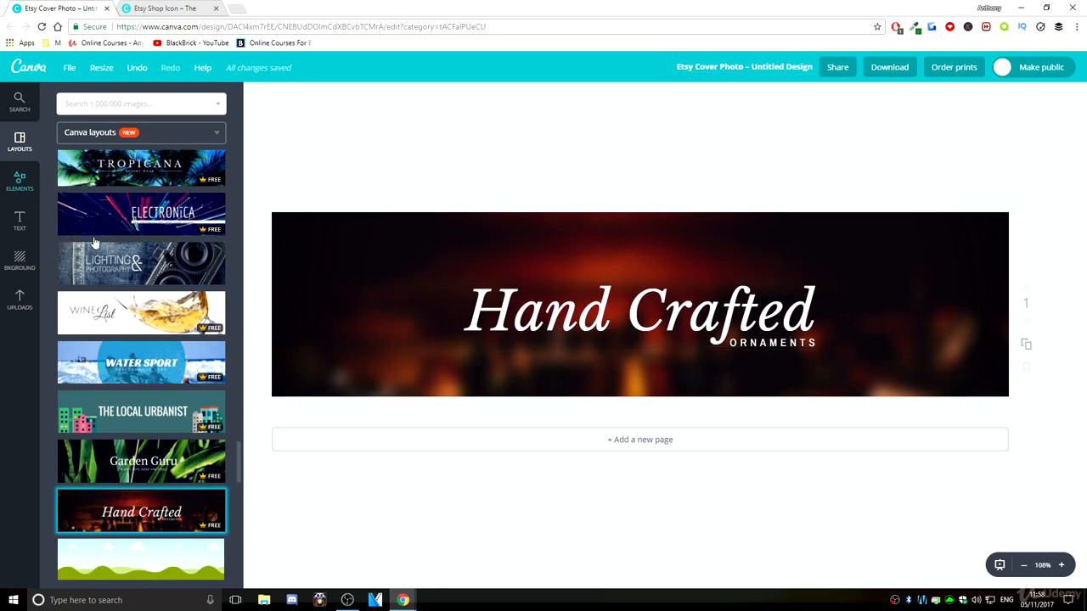
click(24, 259)
click(168, 8)
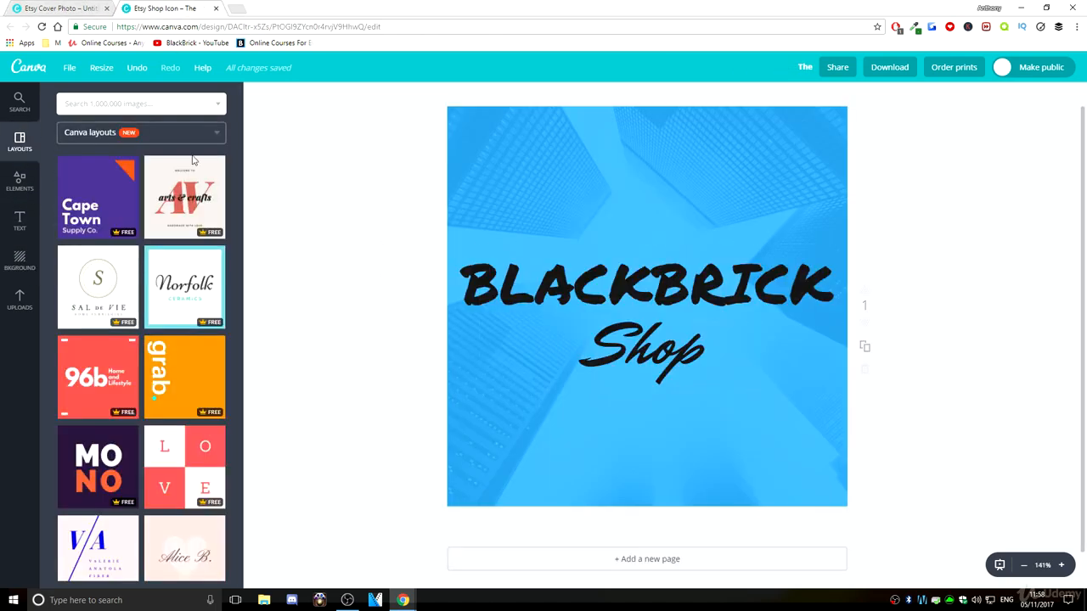
click(10, 265)
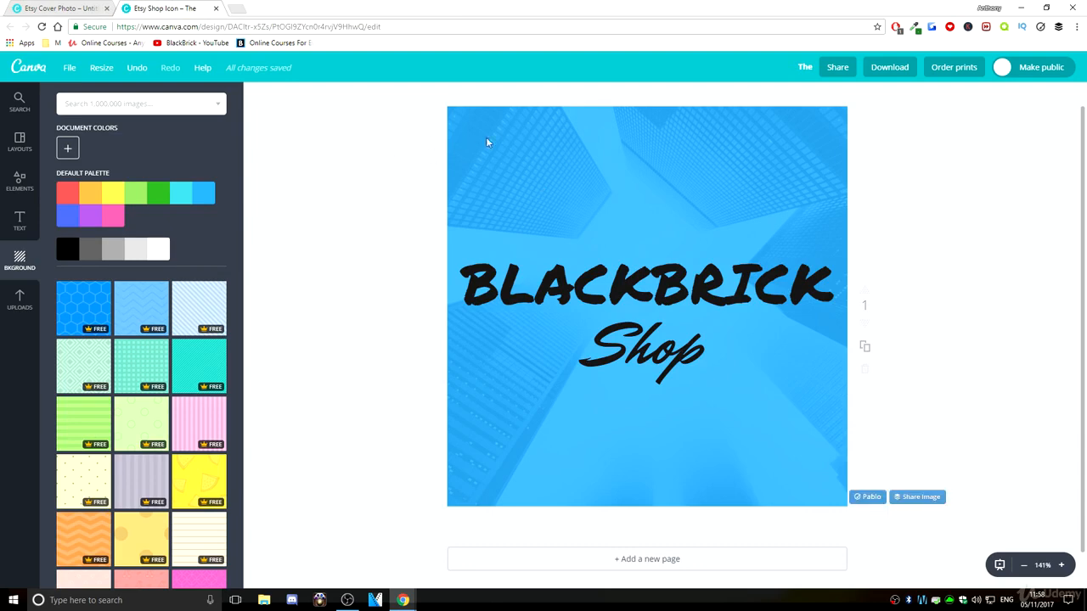
click(487, 143)
click(65, 219)
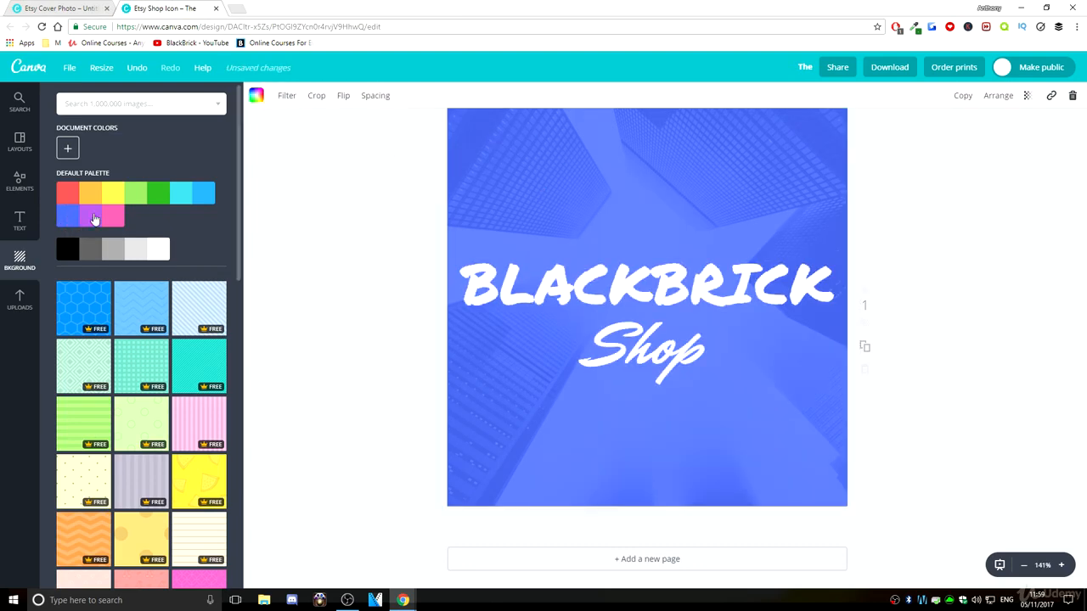
click(206, 196)
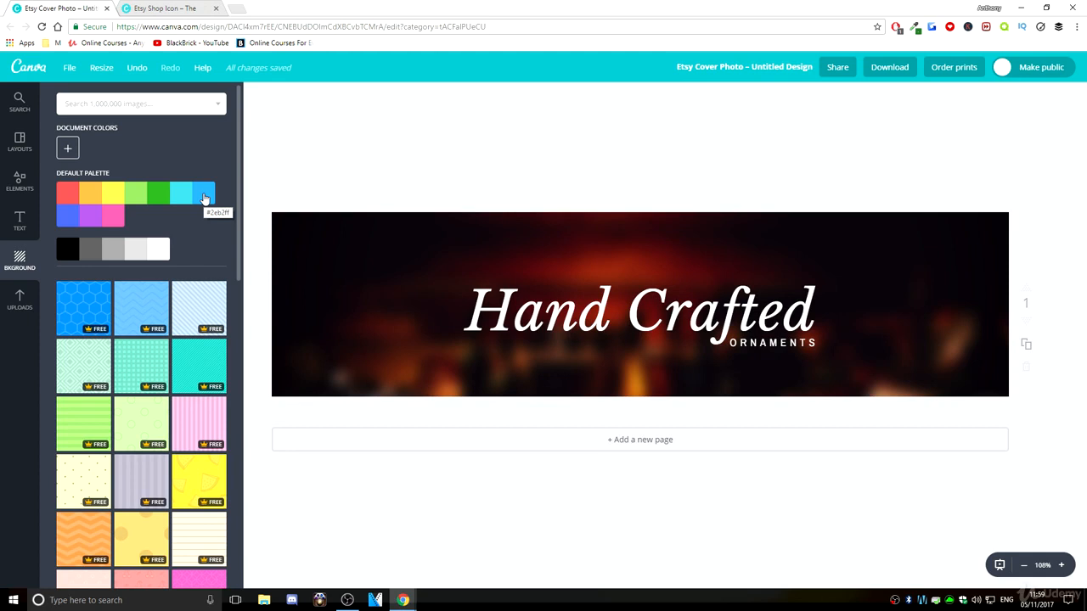
click(204, 199)
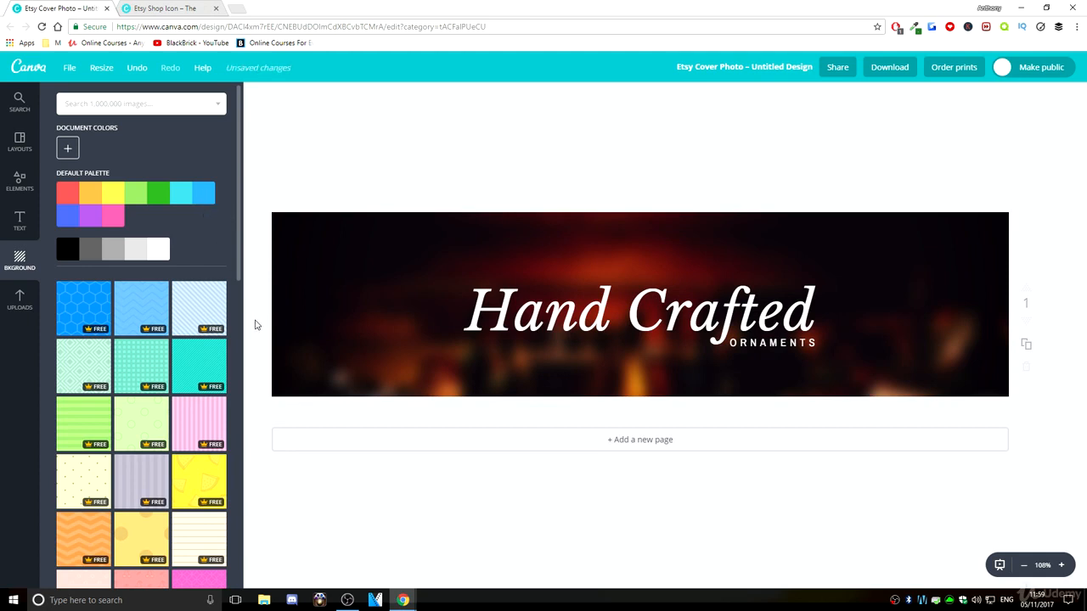
Replace the cover's blurred dark image with the free photo of blue sky between buildings seen from below
click(328, 308)
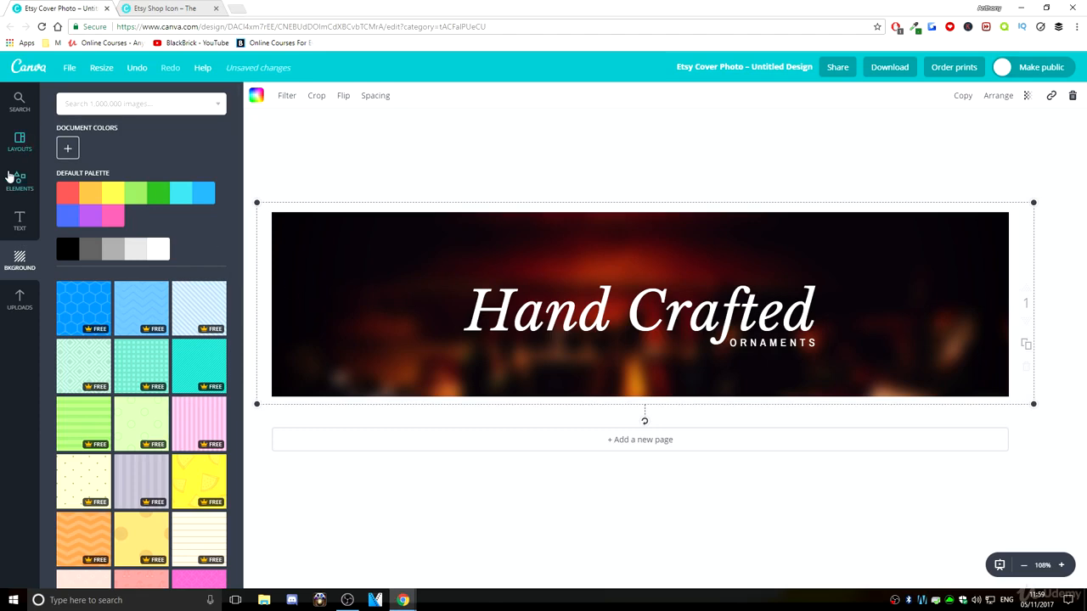
click(26, 185)
click(182, 8)
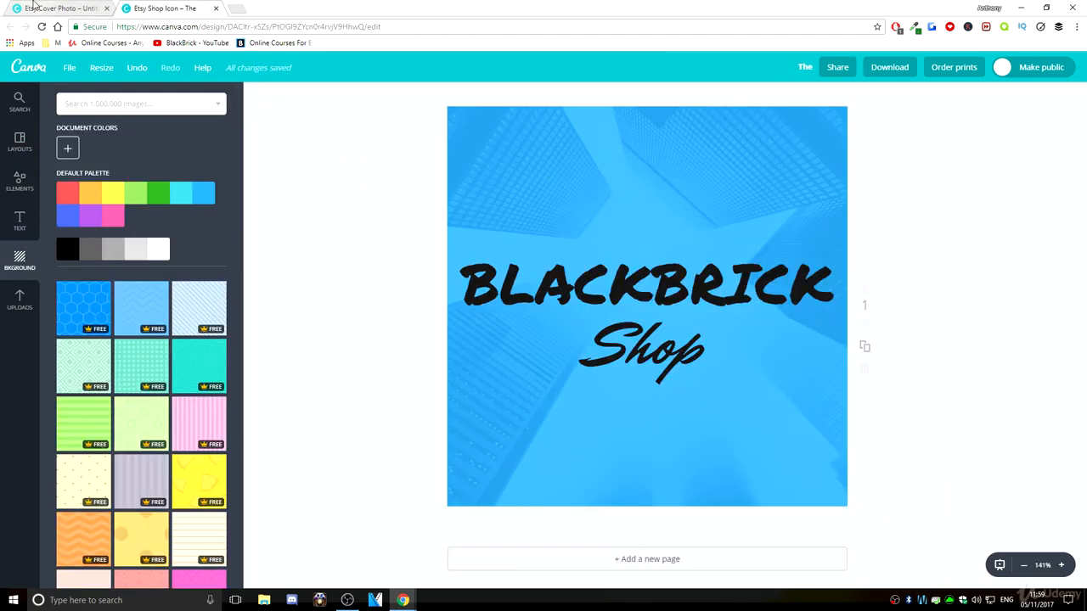
click(34, 7)
click(95, 170)
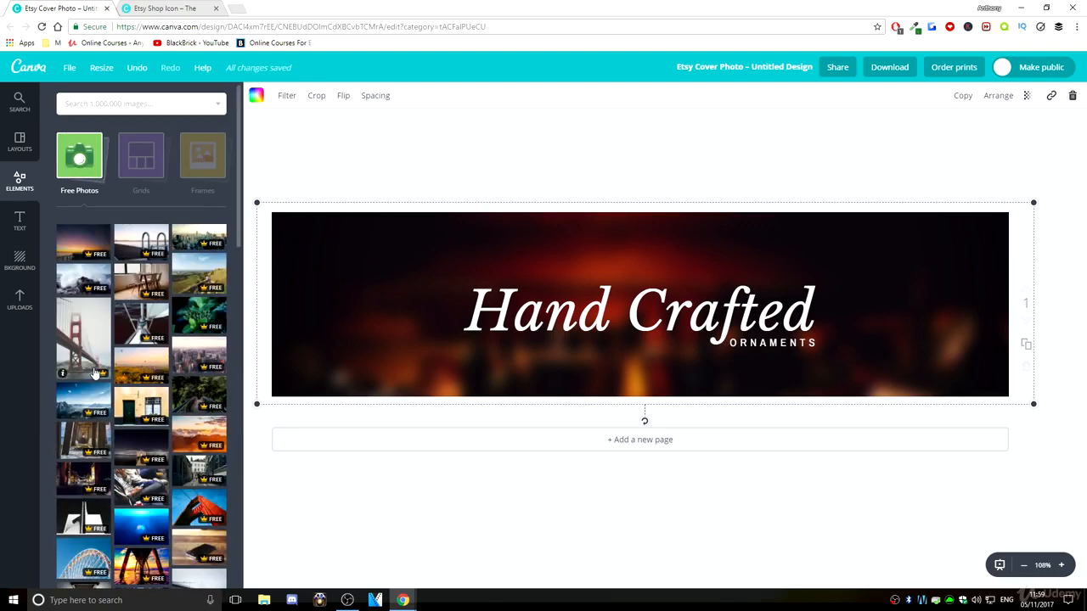
scroll(101, 376, down, 2)
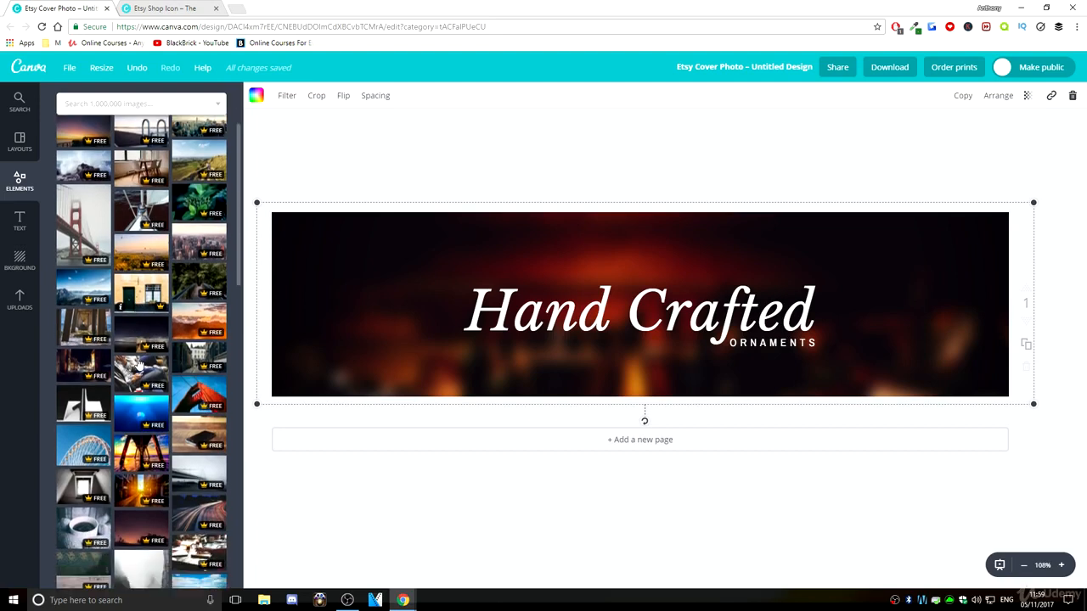
scroll(183, 445, down, 3)
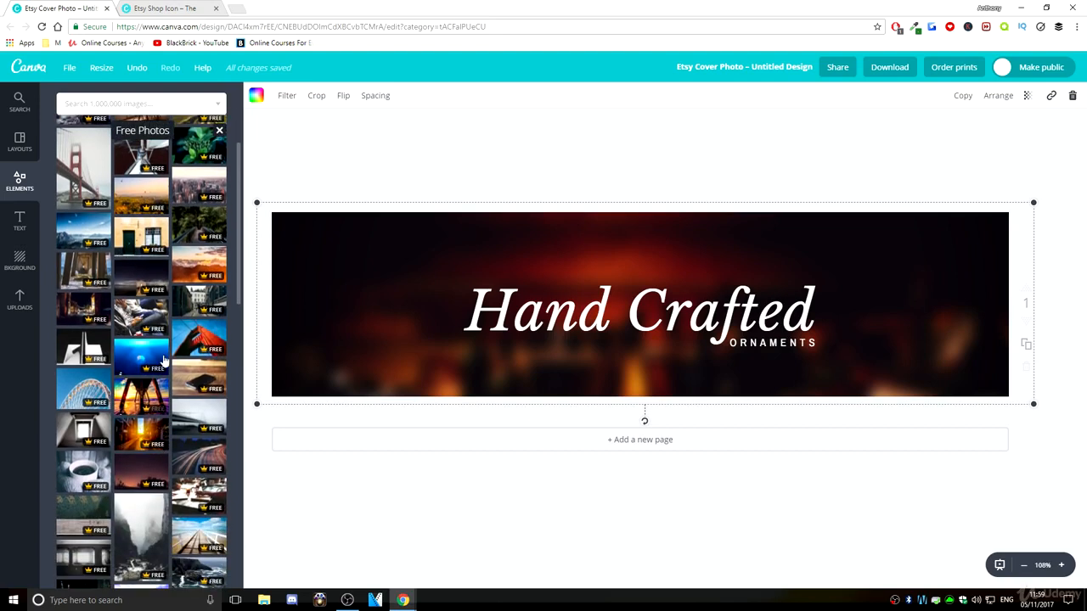
scroll(145, 179, up, 1)
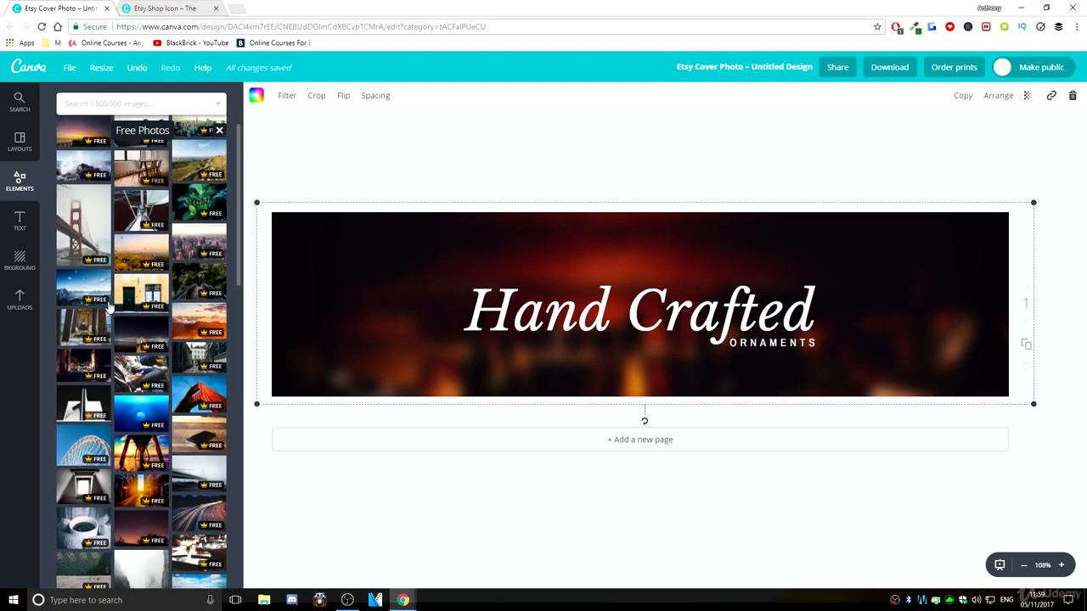
scroll(109, 311, up, 3)
scroll(143, 382, down, 8)
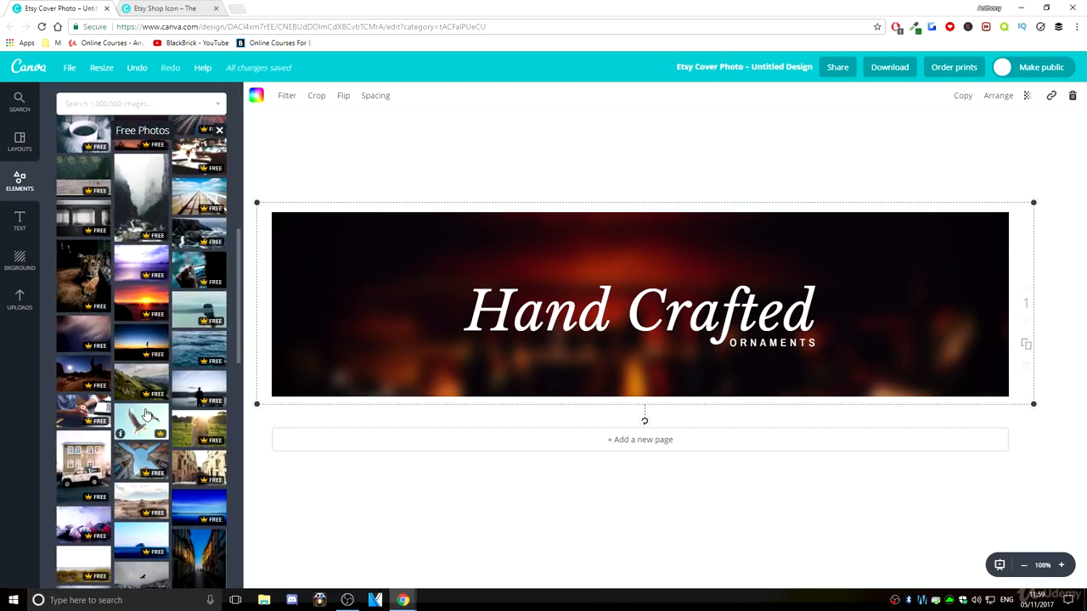
drag(144, 466, 297, 300)
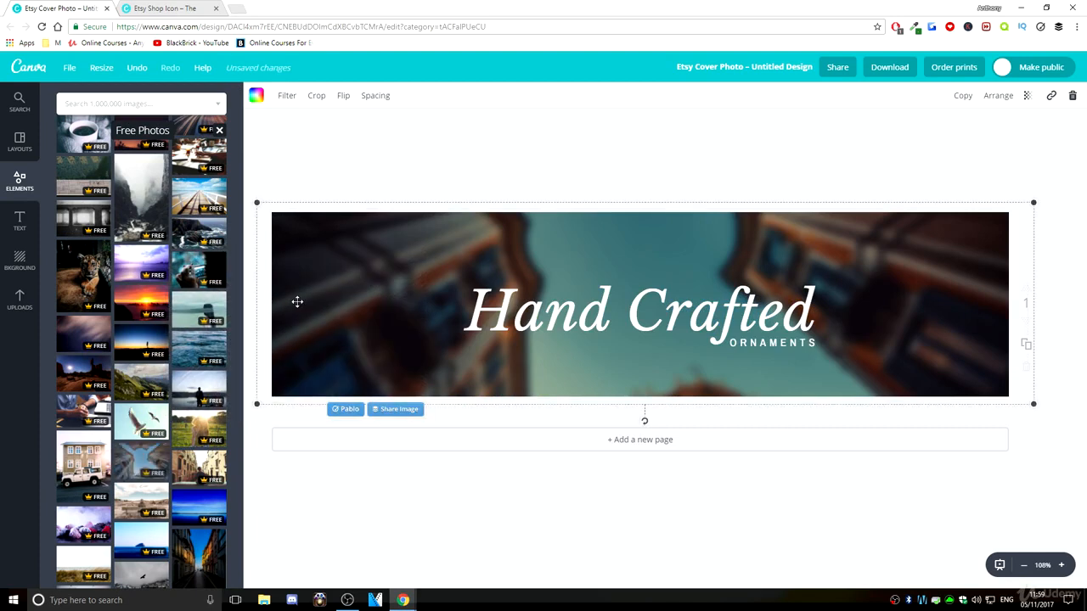
Set the cover photo's transparency to 62 and compare the cover with the shop icon
click(1027, 99)
drag(1016, 129, 980, 137)
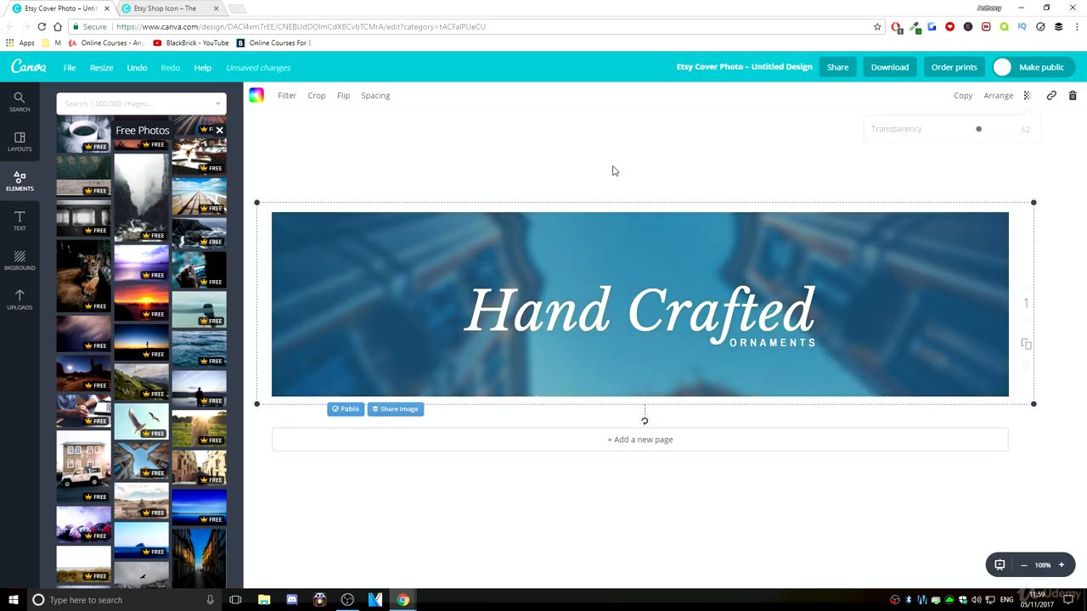
click(166, 8)
click(74, 8)
Remove the blur from the cover photo through its advanced filter options
click(286, 97)
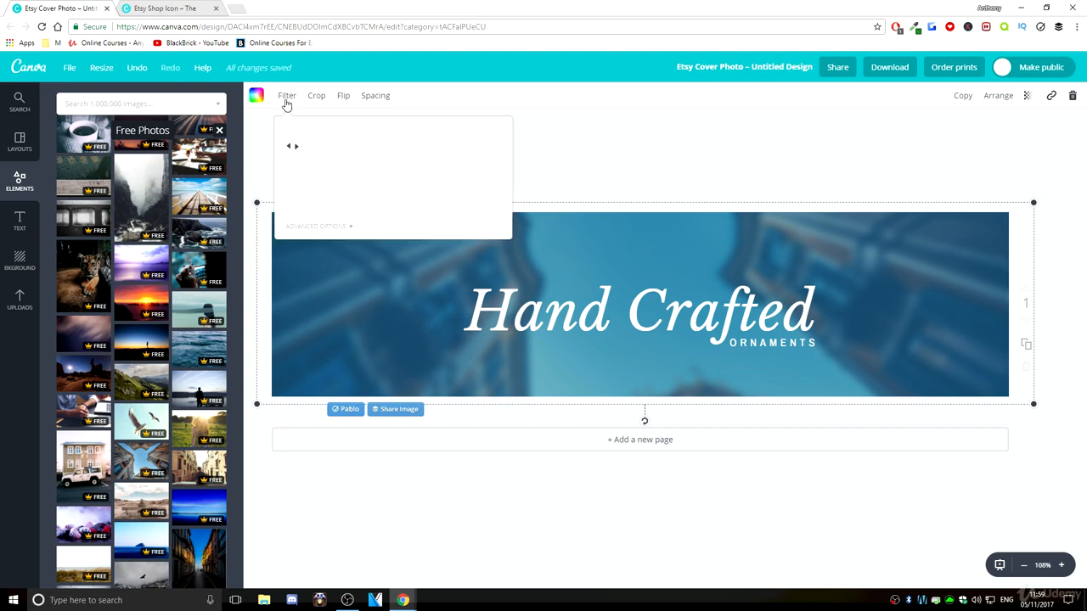
click(325, 227)
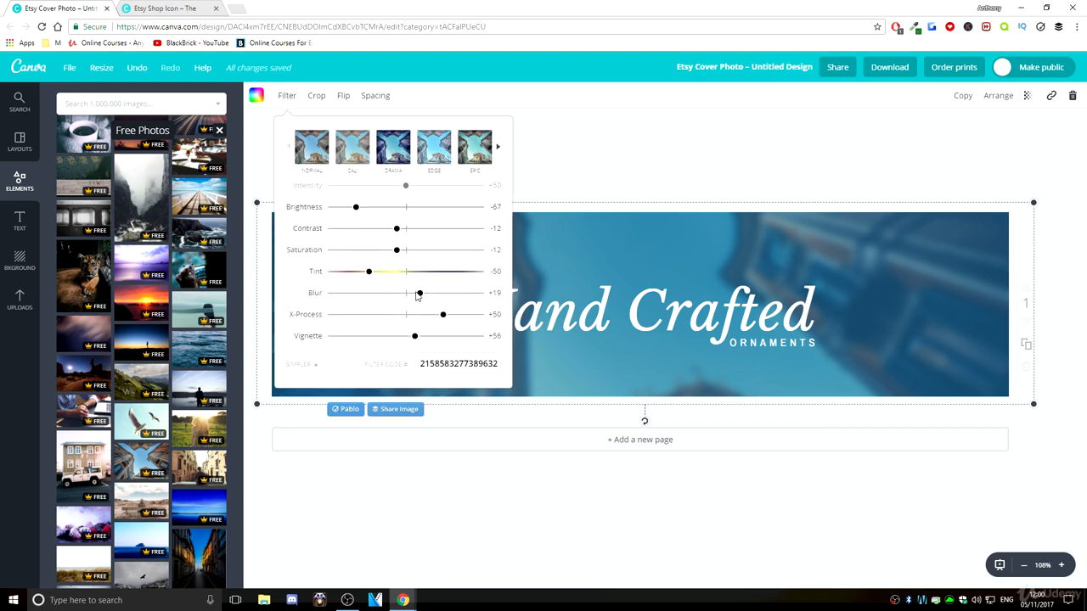
drag(420, 294, 406, 296)
Set the cover photo's transparency to 20 and compare the cover with the shop icon
click(1027, 95)
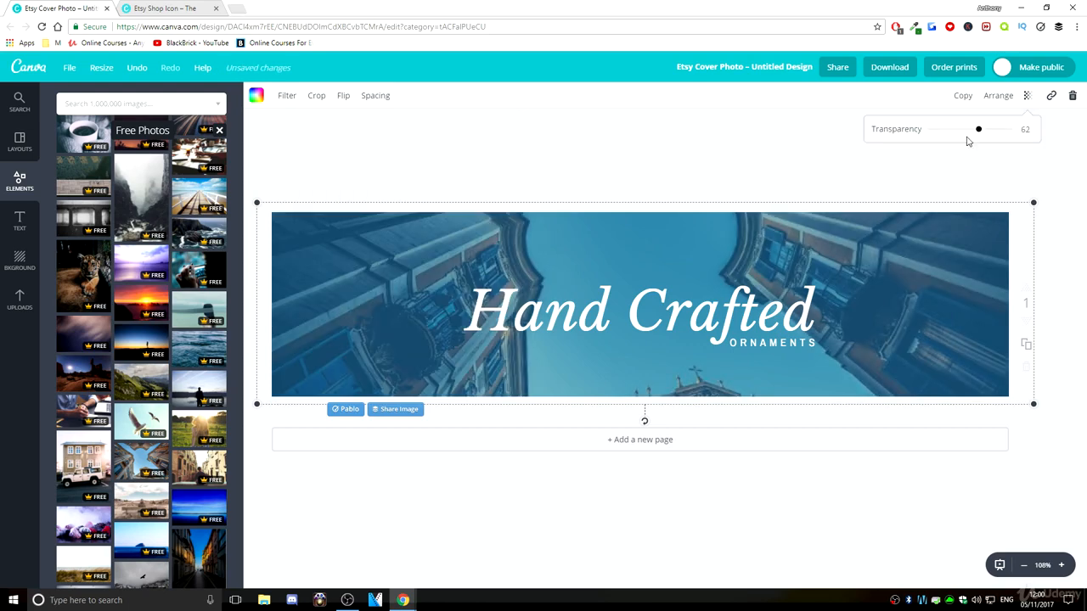
drag(979, 135, 950, 134)
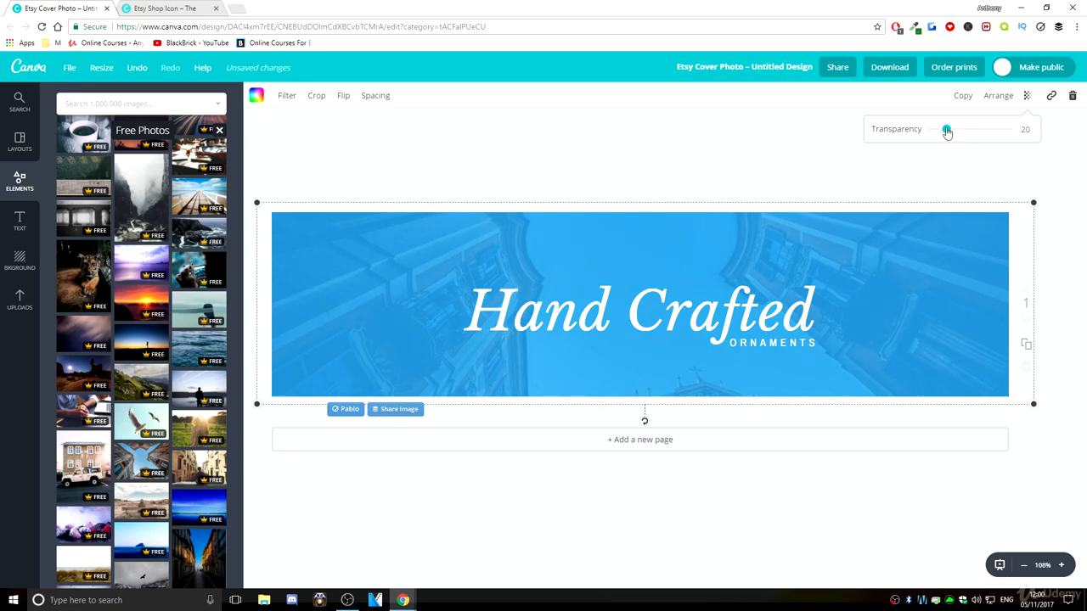
click(200, 8)
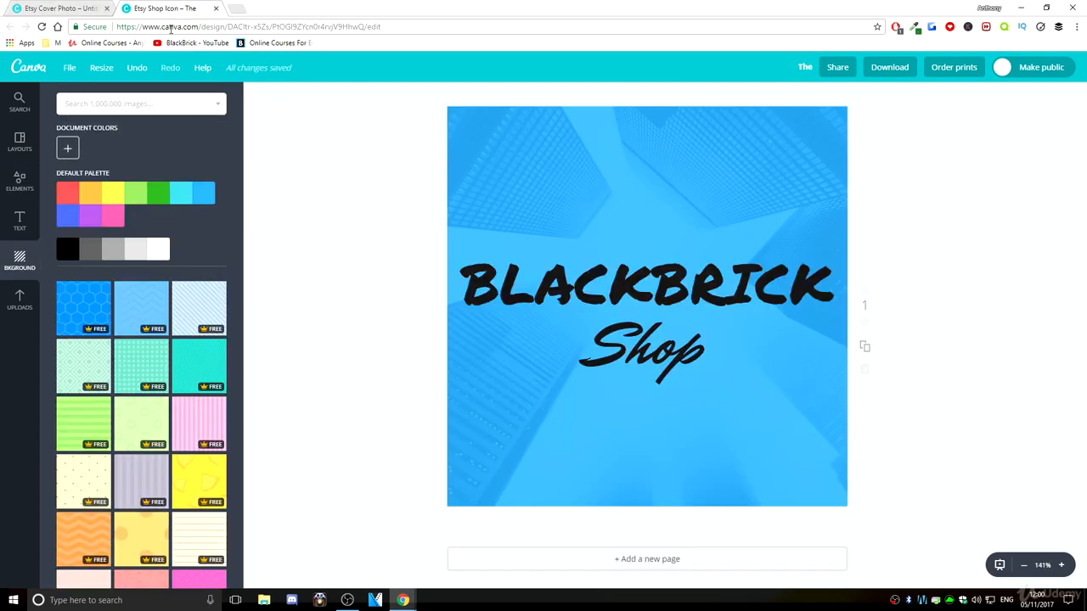
Check the font of the shop icon's BLACKBRICK text and apply Permanent Marker to the cover's "Hand Crafted" heading
click(95, 9)
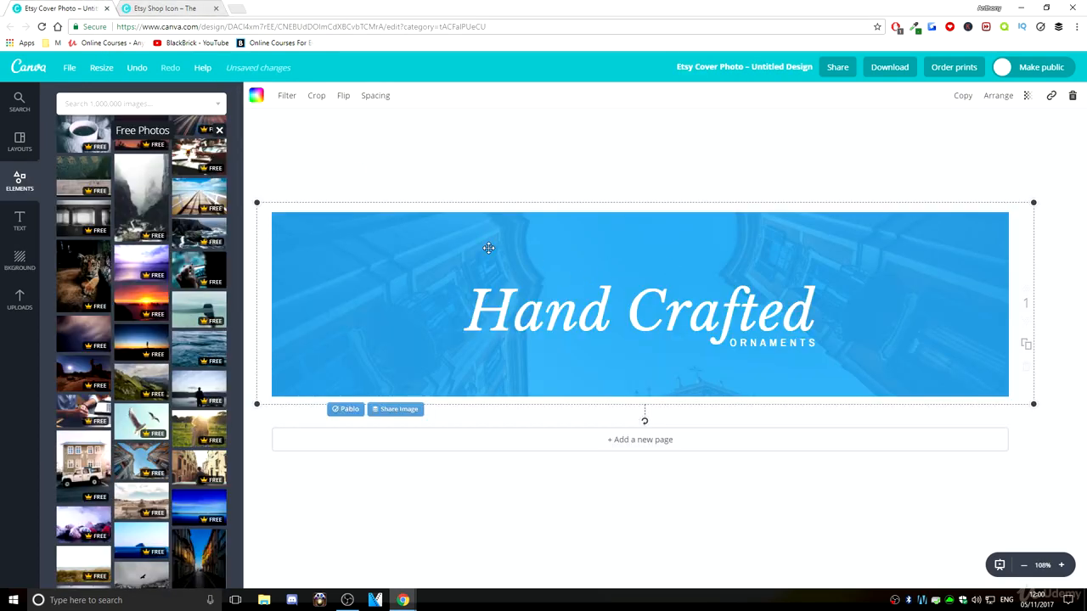
click(384, 153)
click(192, 8)
click(658, 284)
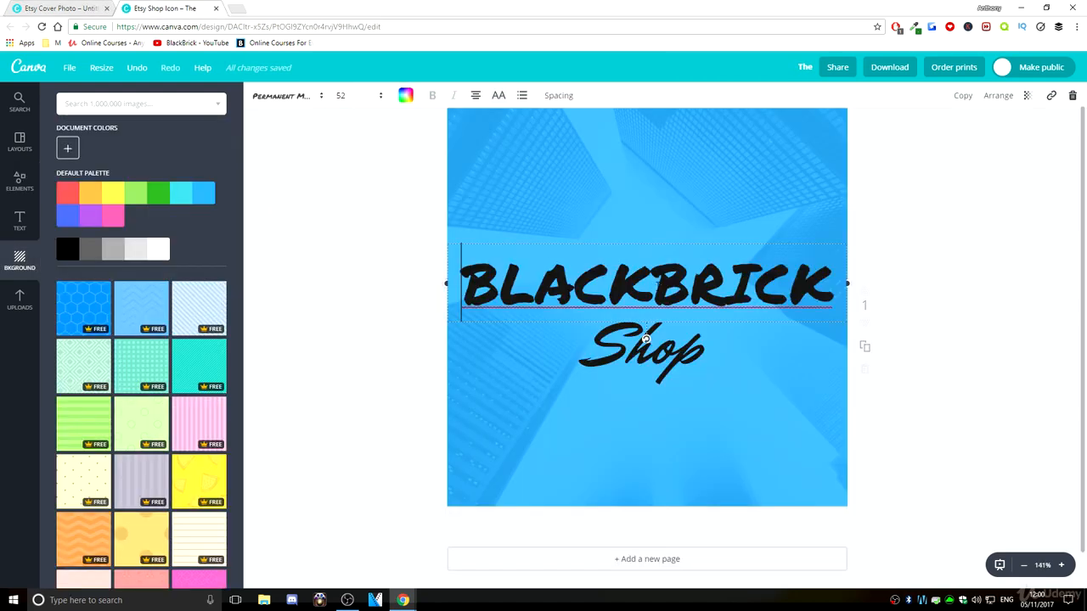
click(82, 7)
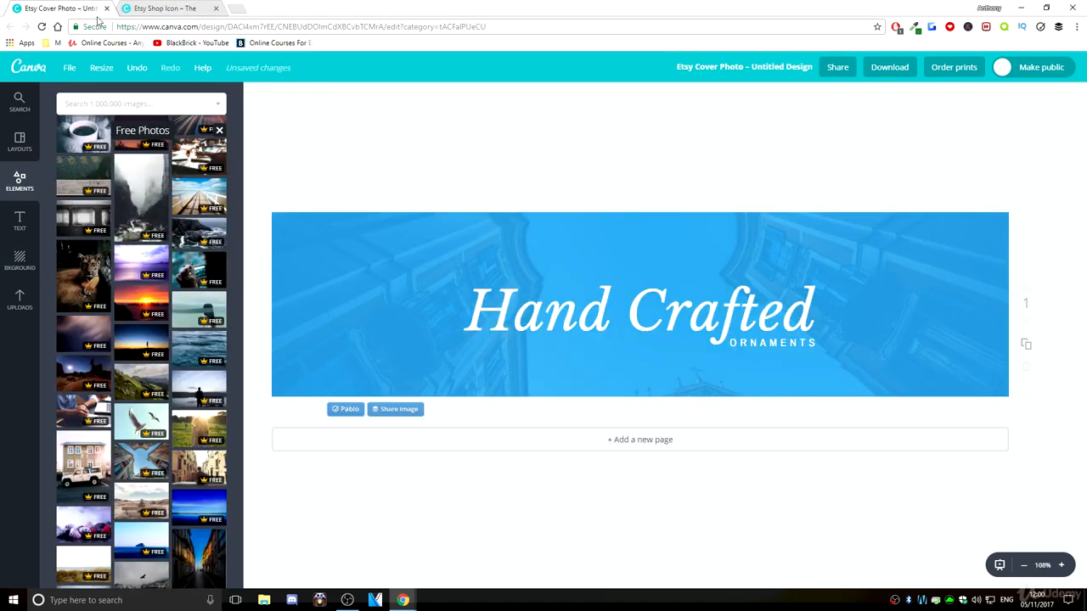
click(639, 311)
click(283, 96)
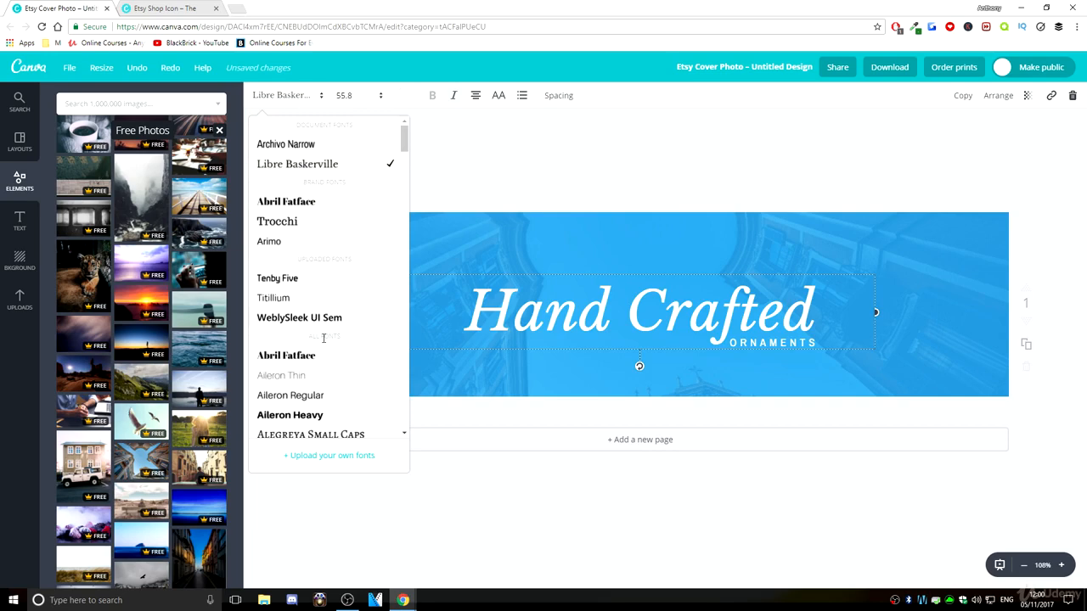
scroll(323, 338, down, 10)
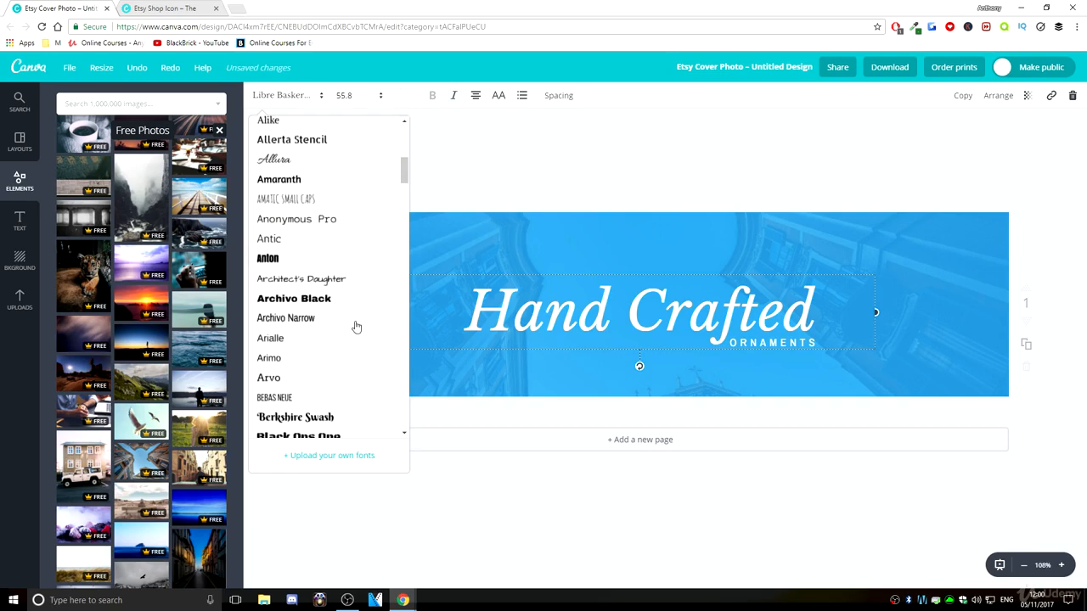
scroll(295, 340, down, 15)
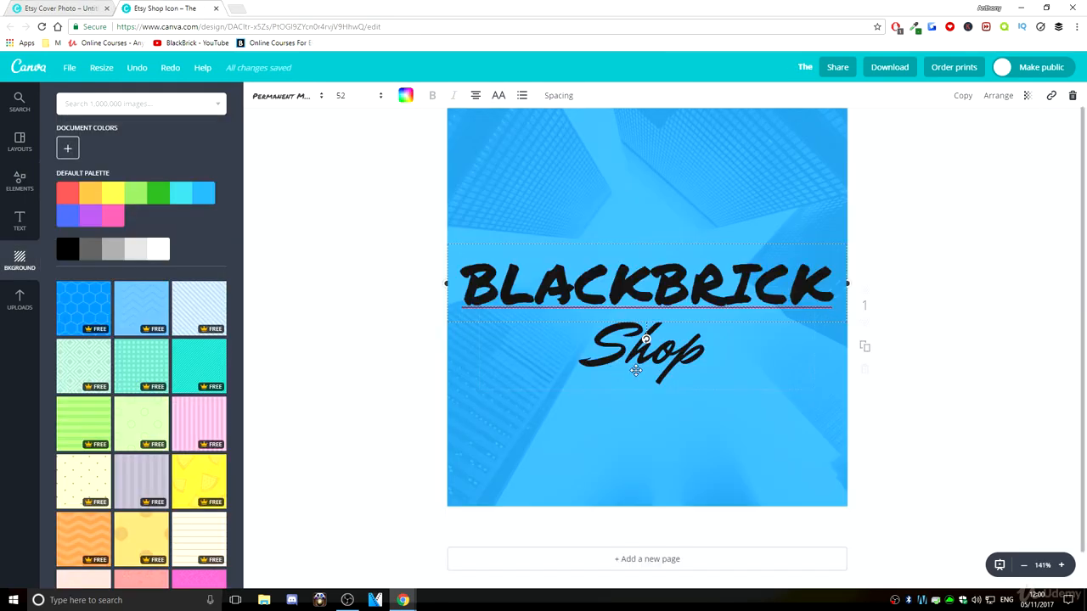
Check the font of the icon's "Shop" text and apply Mr Dafoe to the cover's ORNAMENTS subtitle
click(635, 367)
click(273, 96)
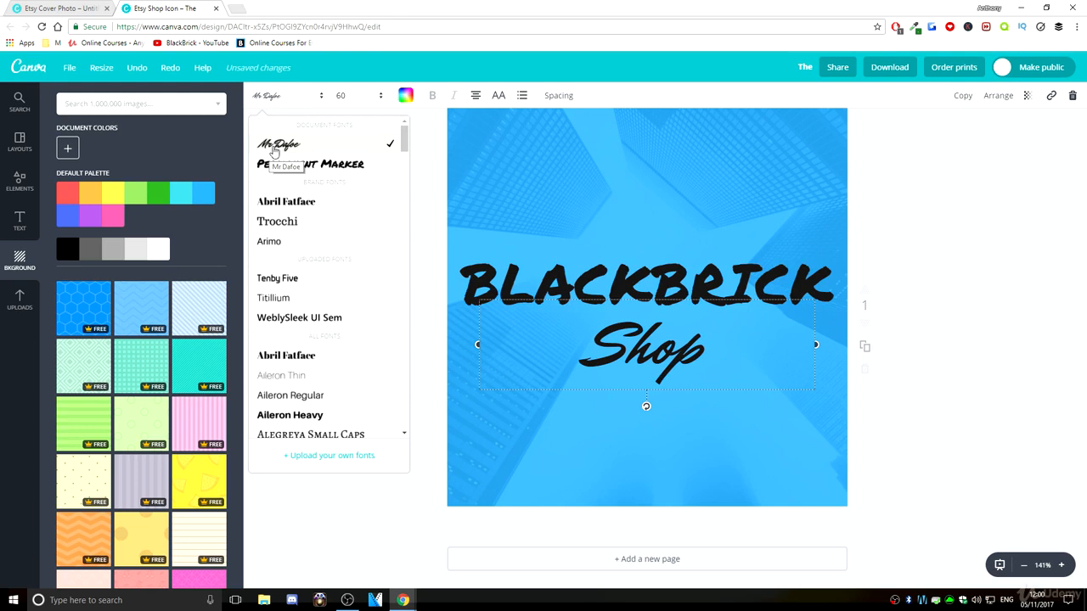
click(91, 6)
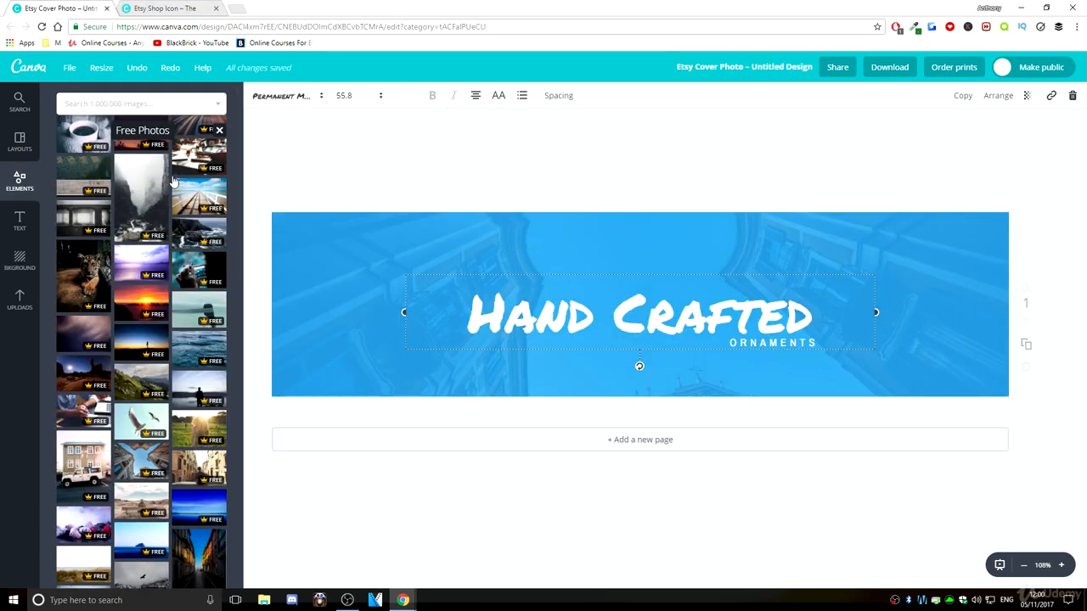
click(756, 343)
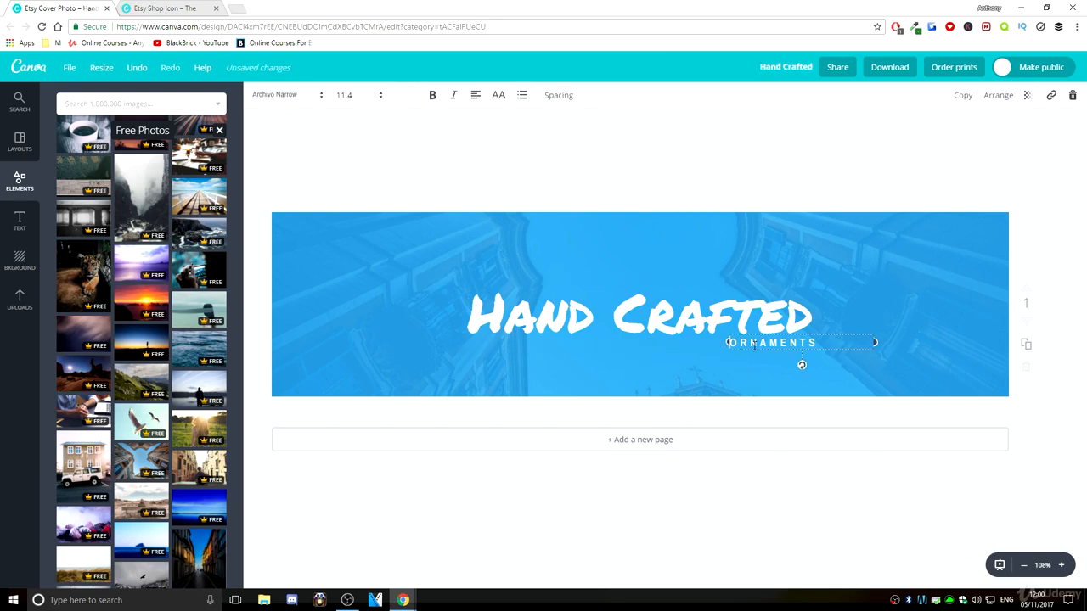
click(312, 100)
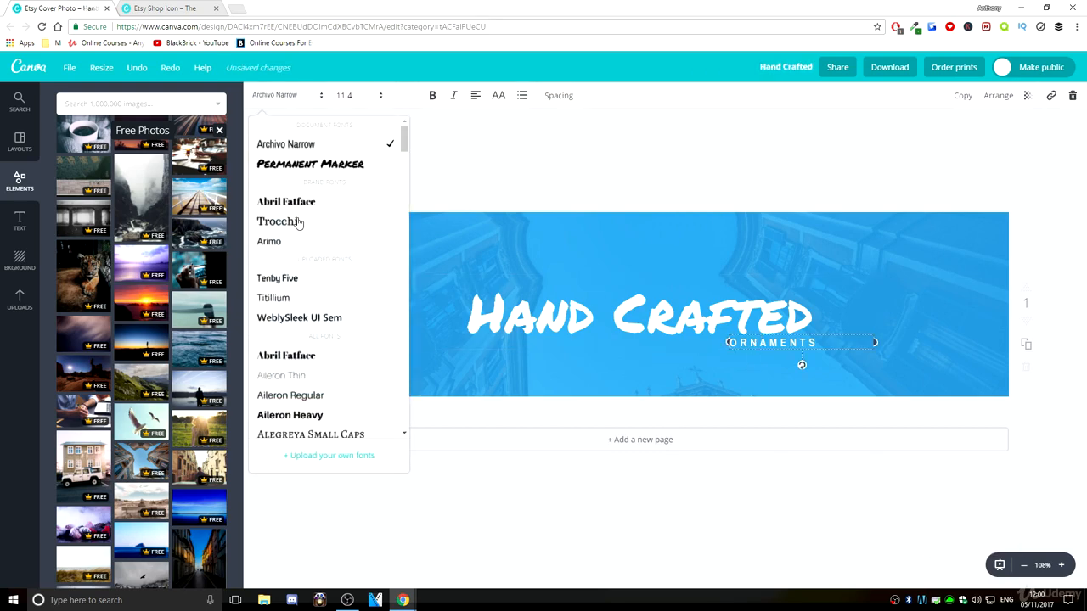
scroll(332, 337, down, 10)
scroll(340, 344, down, 10)
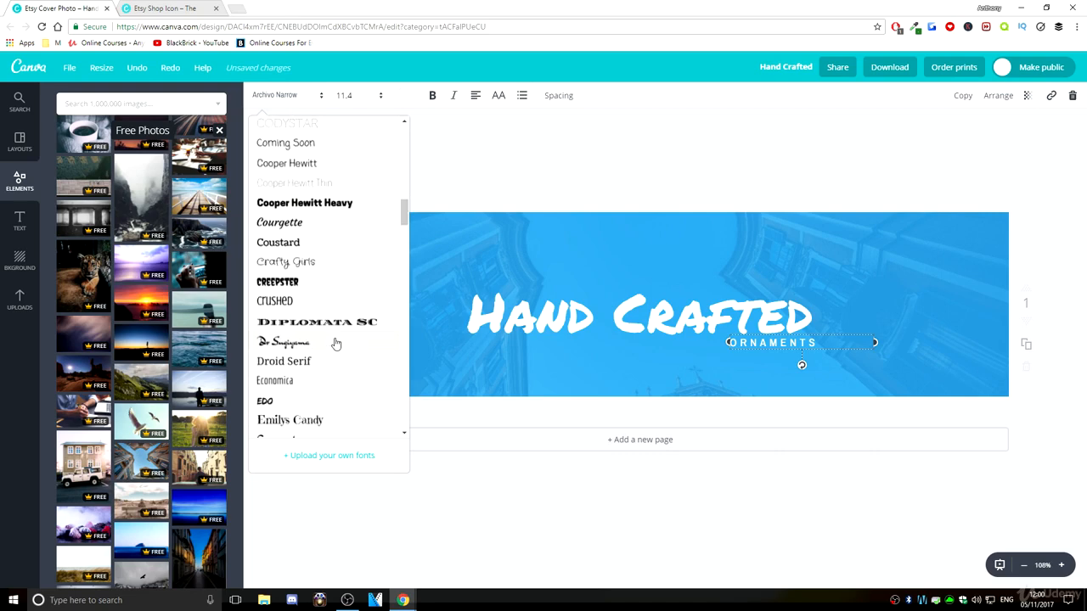
scroll(323, 357, down, 10)
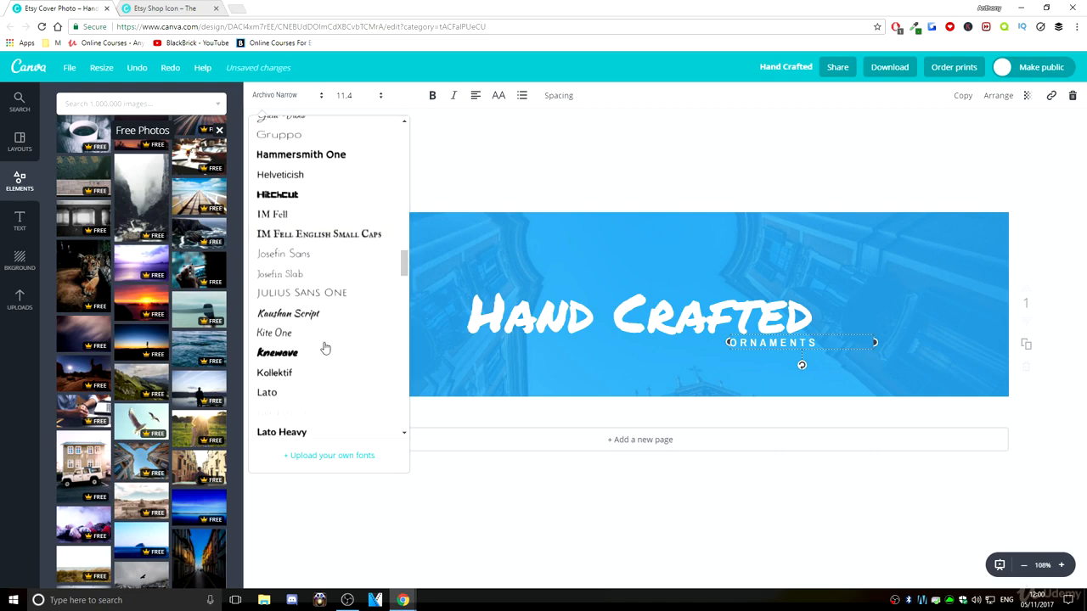
click(312, 403)
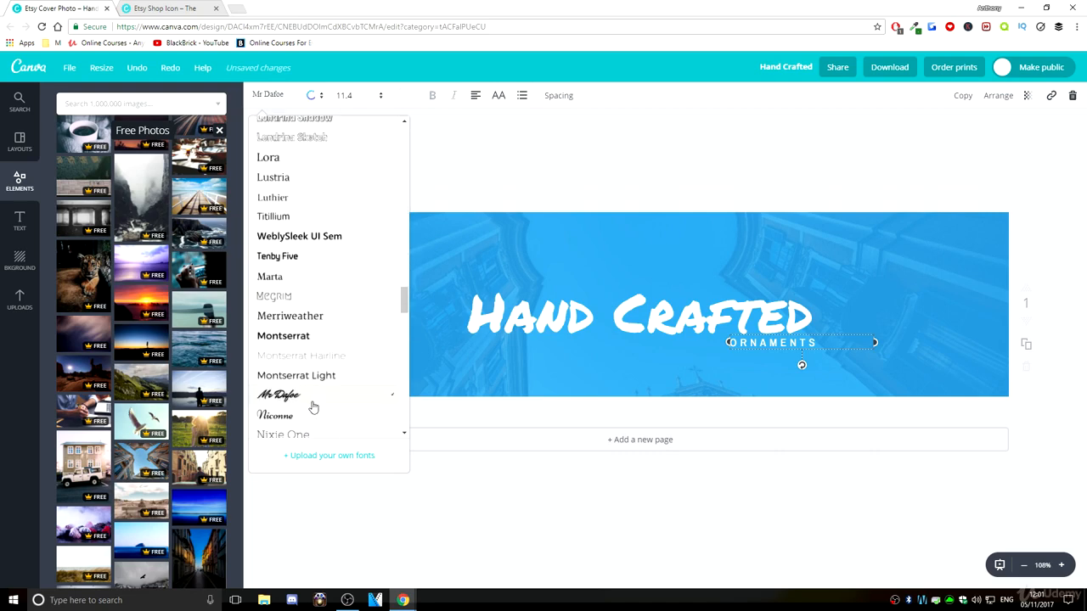
Replace the cover's "Hand Crafted" heading text with "BlackBrick"
click(167, 8)
click(95, 9)
click(414, 151)
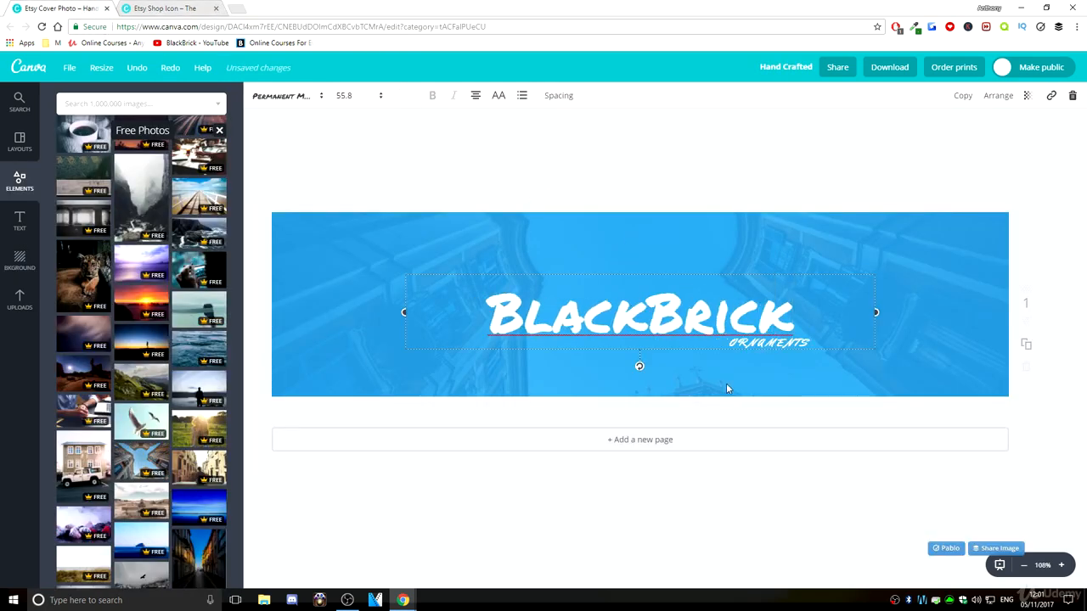
click(718, 377)
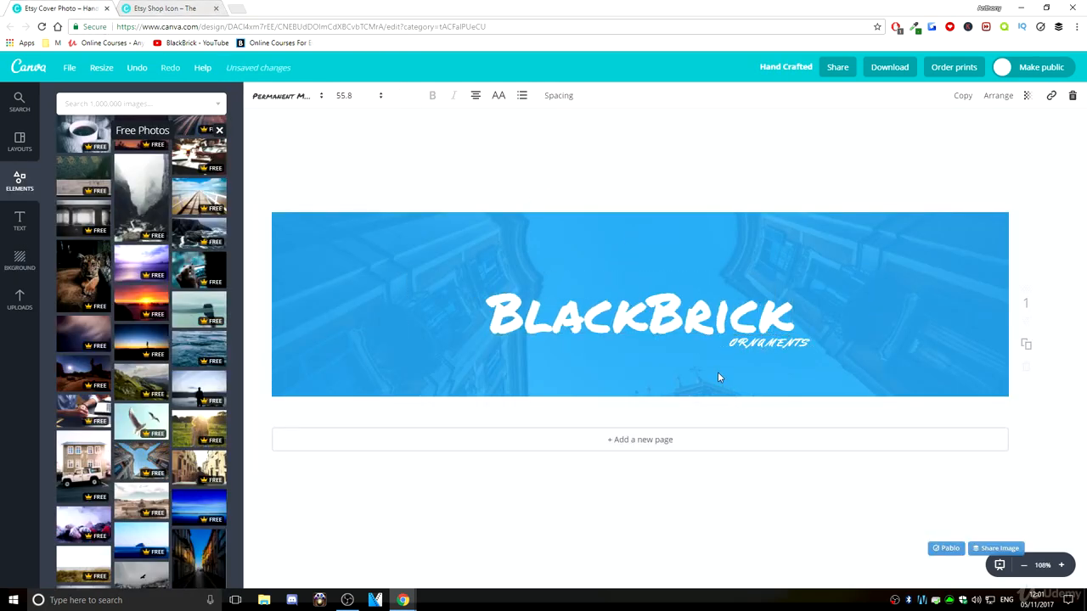
Replace the cover's ORNAMENTS subtitle with "Shop" and set its font size to 21
click(768, 342)
click(768, 342)
key(BackSpace)
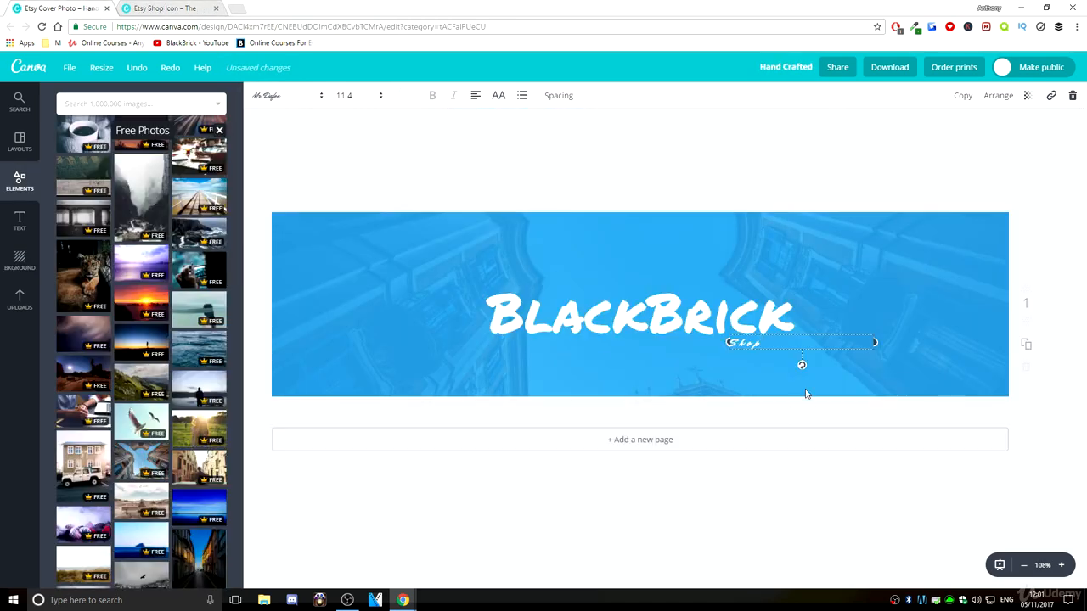
double_click(765, 342)
click(344, 95)
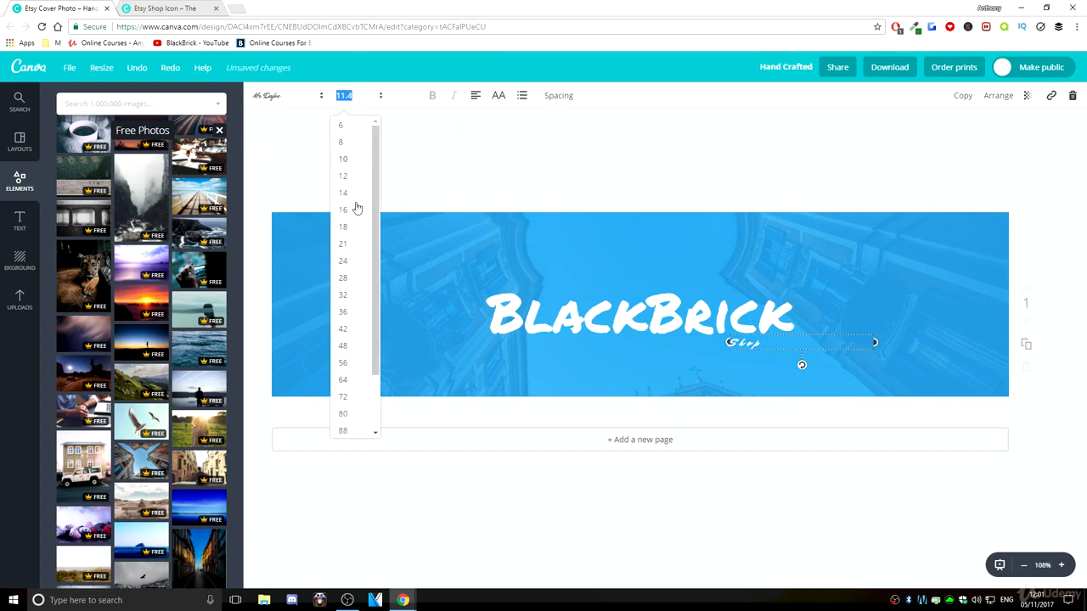
click(358, 247)
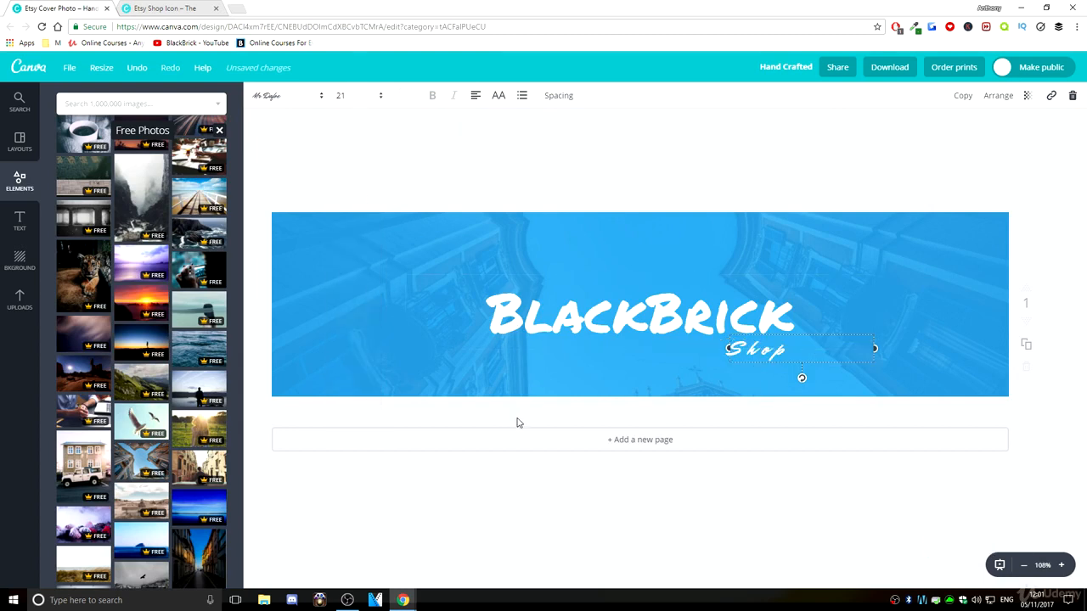
click(527, 507)
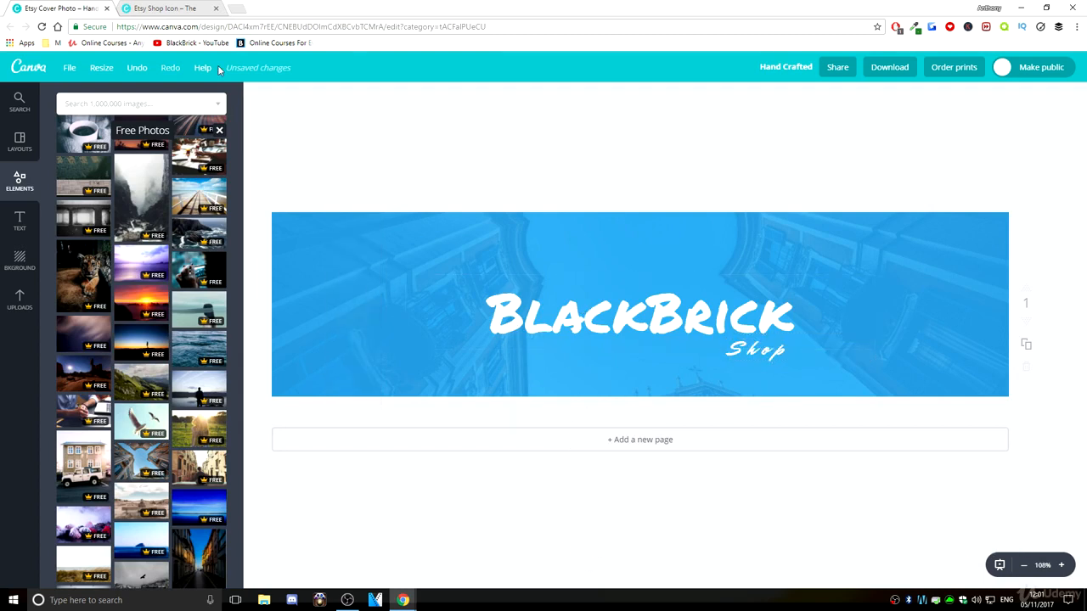
Change the BLACKBRICK text on the shop icon design to white, leaving the icon's blue background as it was
click(144, 7)
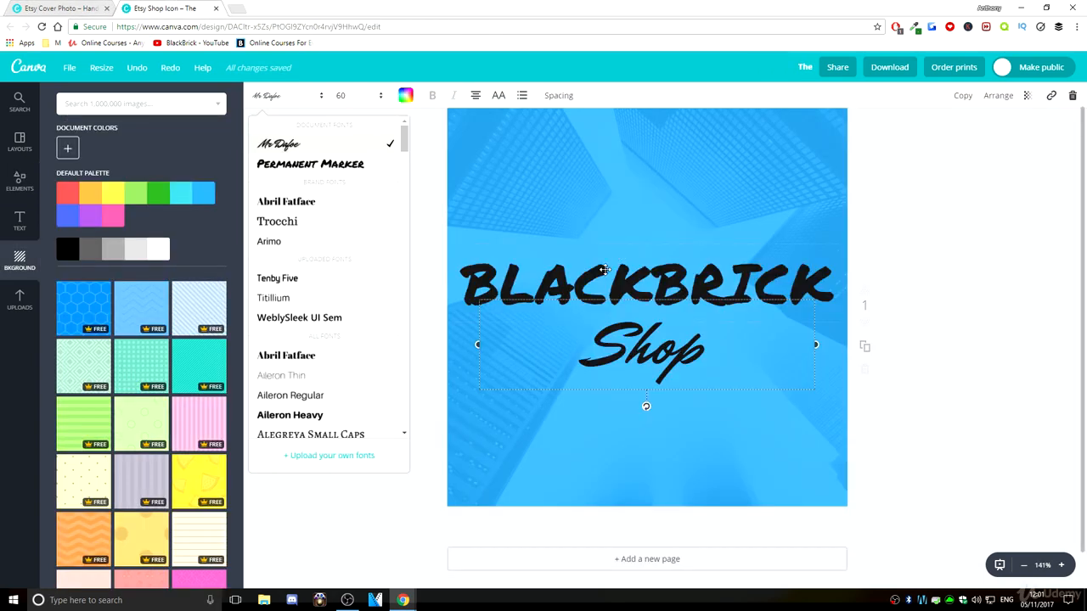
click(379, 150)
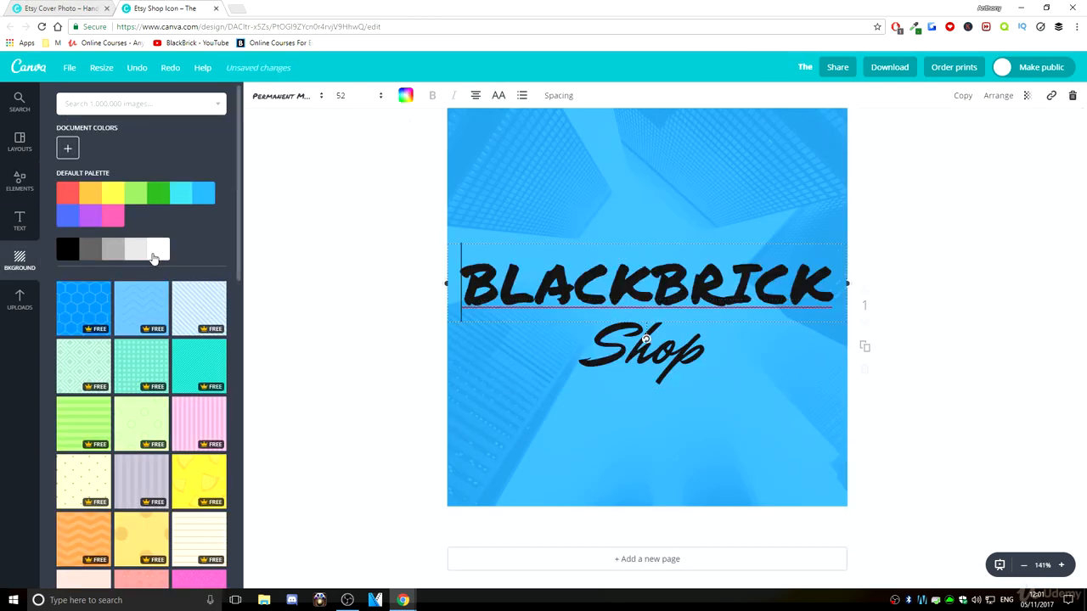
click(156, 250)
key(ctrl+z)
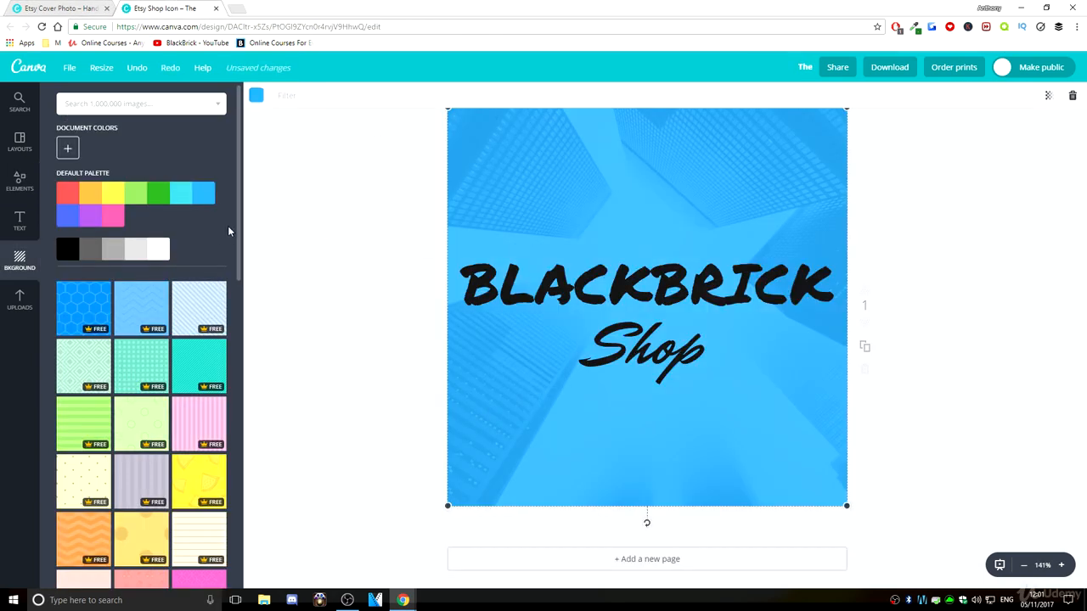
click(19, 143)
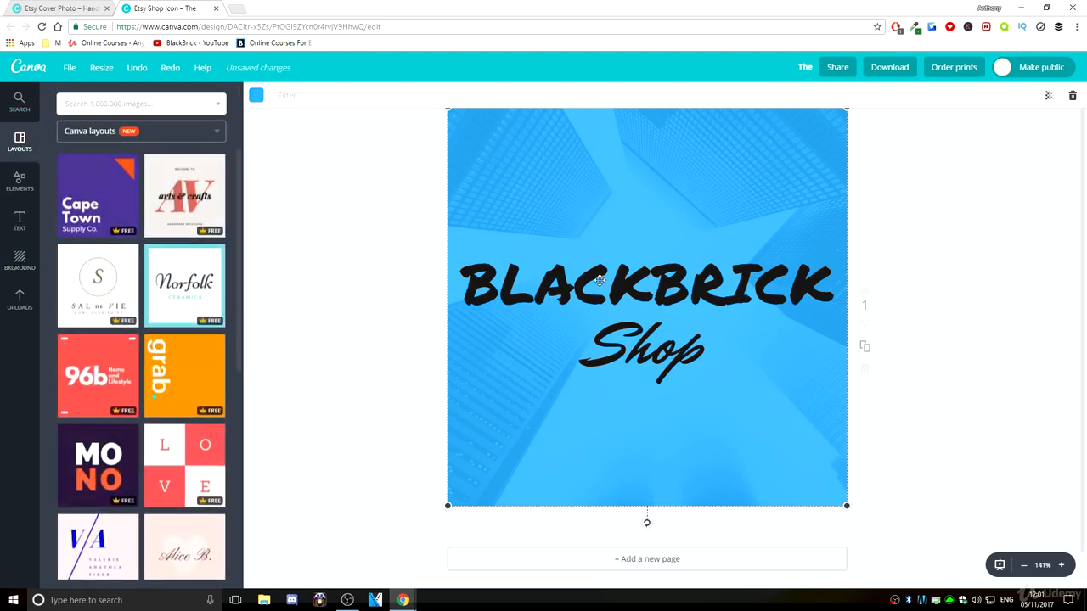
click(509, 287)
click(406, 95)
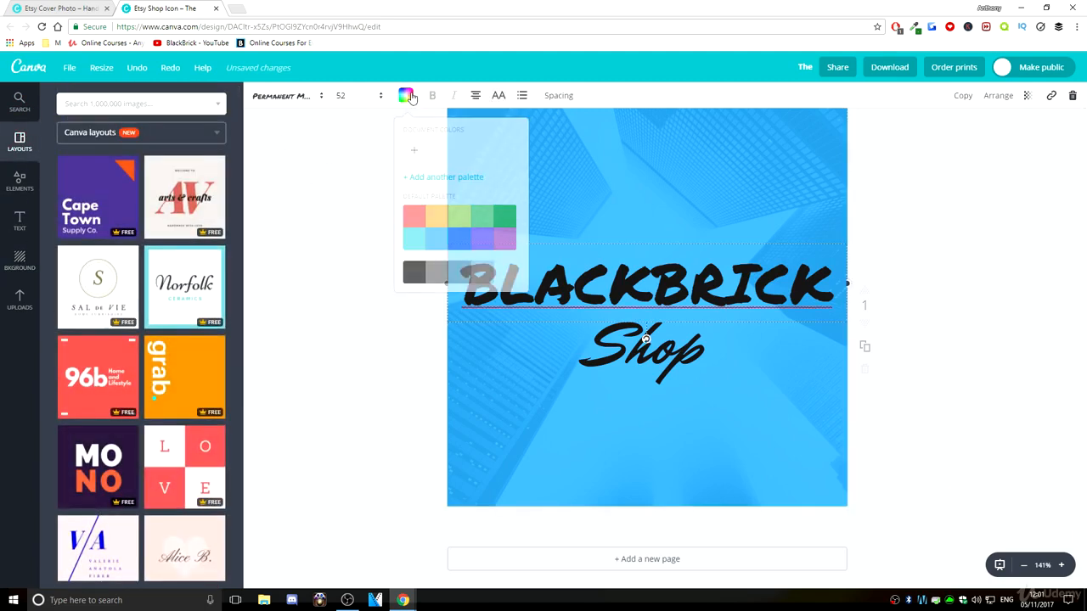
click(501, 279)
Change the "Shop" text on the shop icon design to white
click(629, 358)
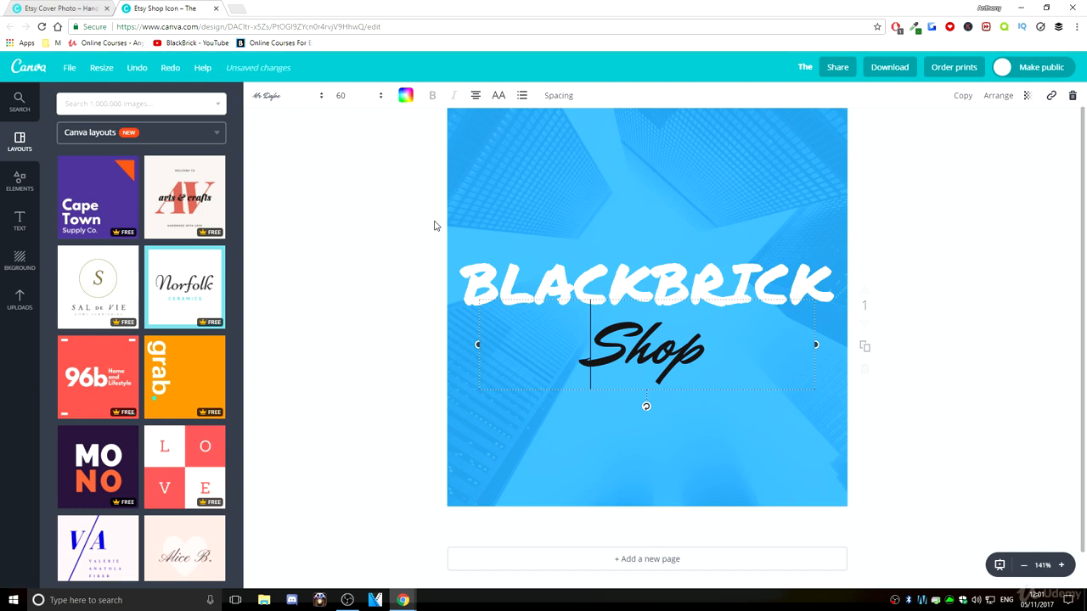
click(406, 95)
click(507, 274)
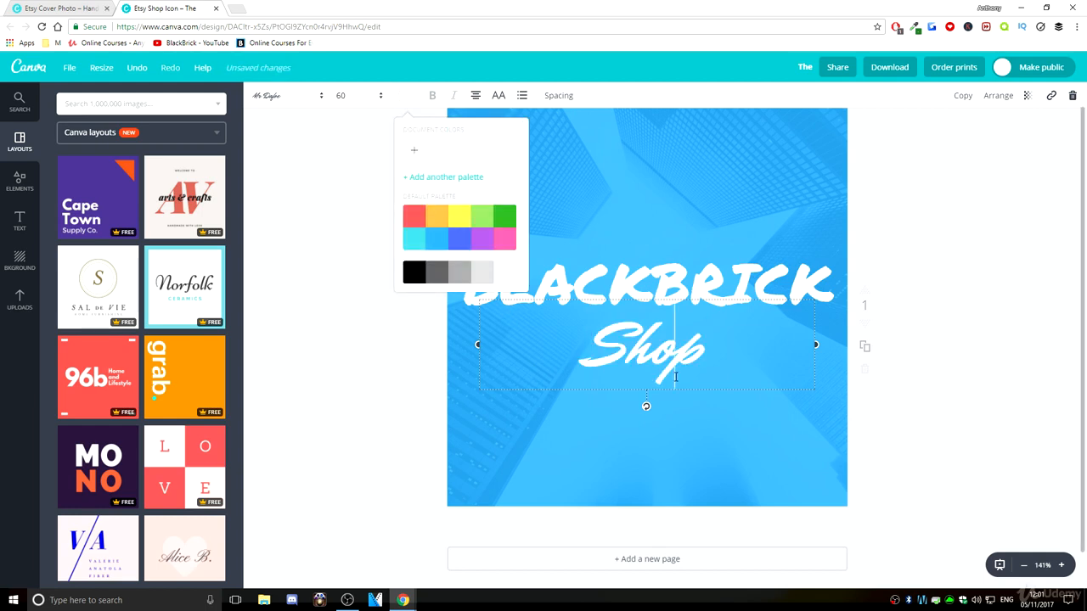
click(694, 502)
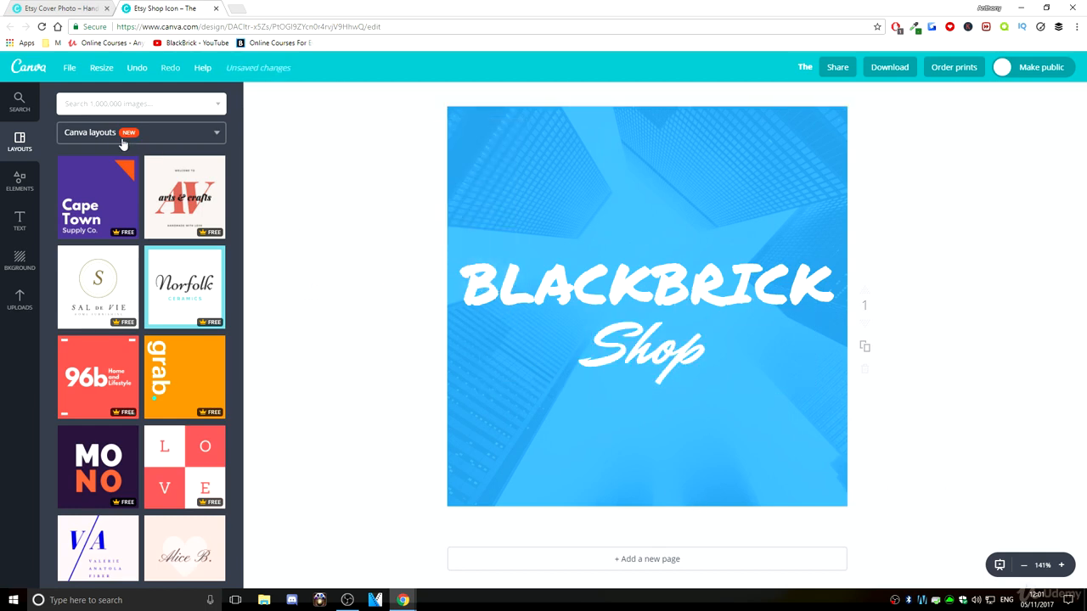
Return to the cover design and move the BlackBrick heading and its "Shop" subtitle slightly upward
click(59, 10)
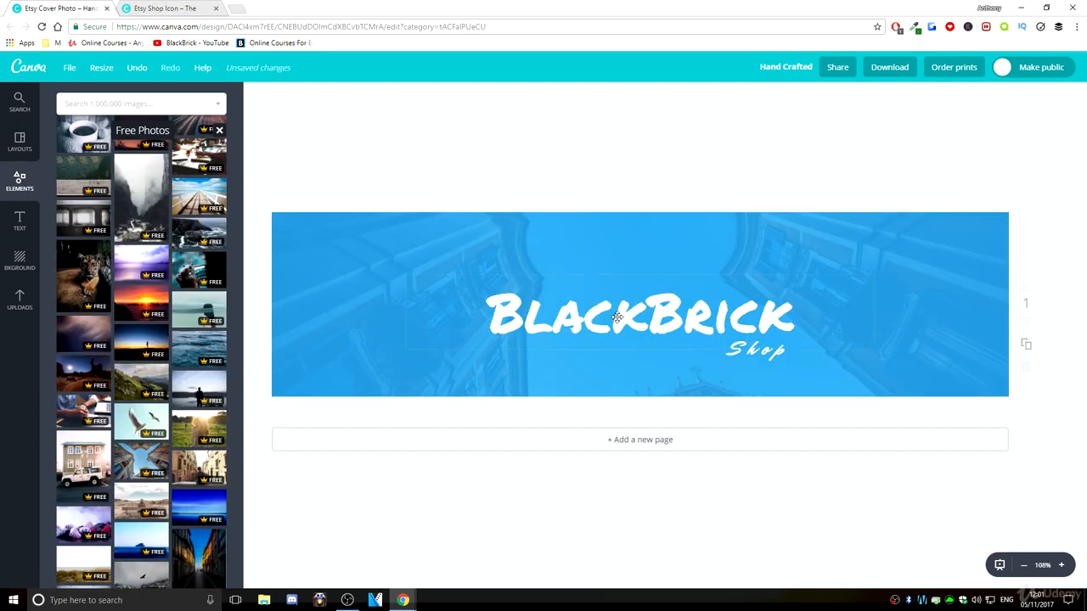
drag(749, 349, 755, 338)
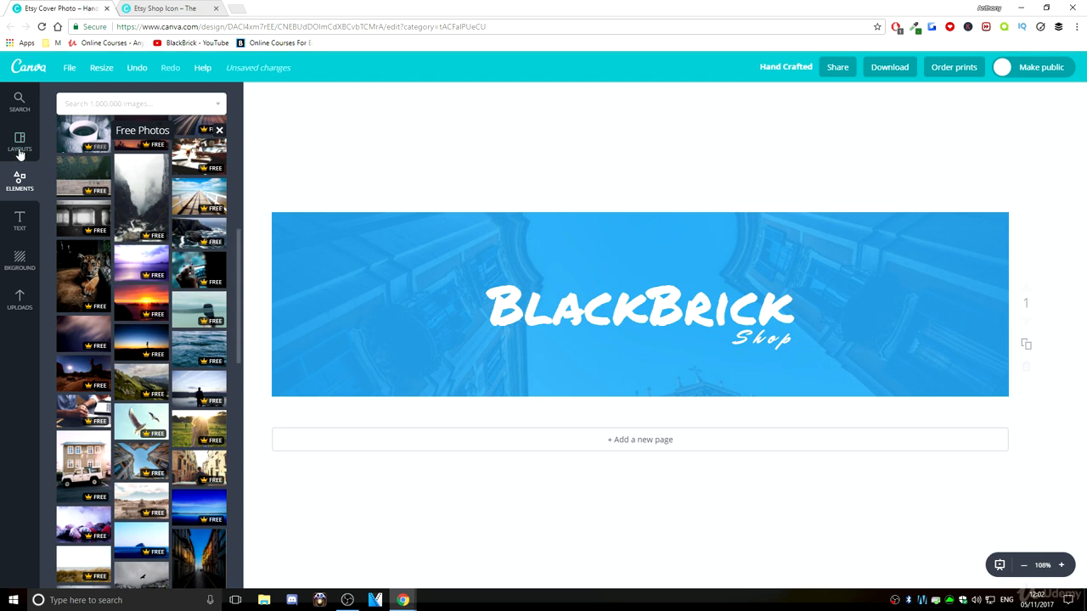
Search the image library for "facebook", add the blue rounded-square logo, and shrink it into the cover's lower-left corner
click(85, 104)
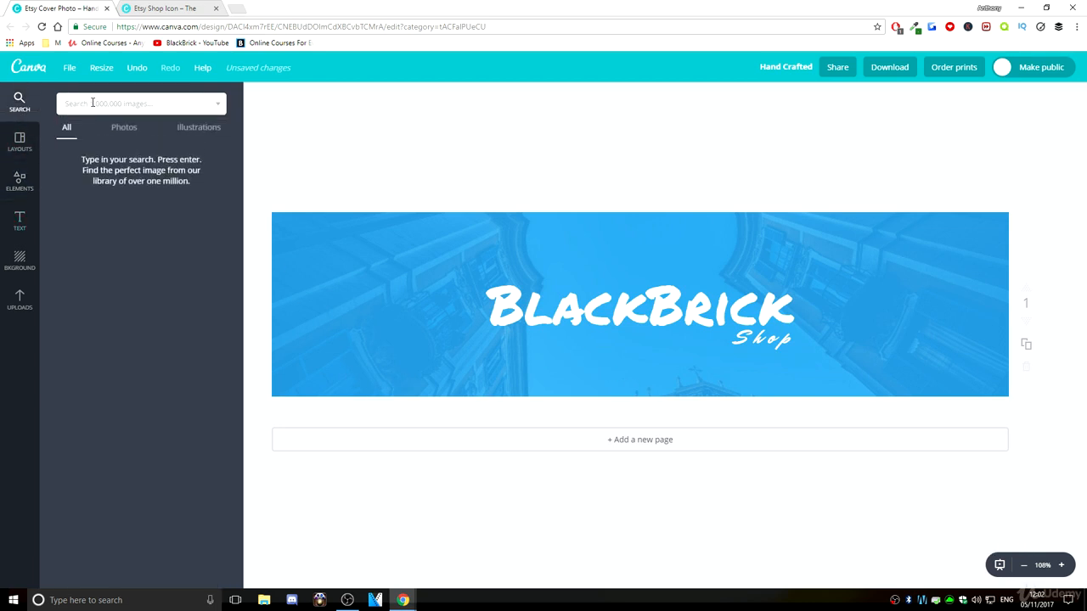
text(facebook)
key(Return)
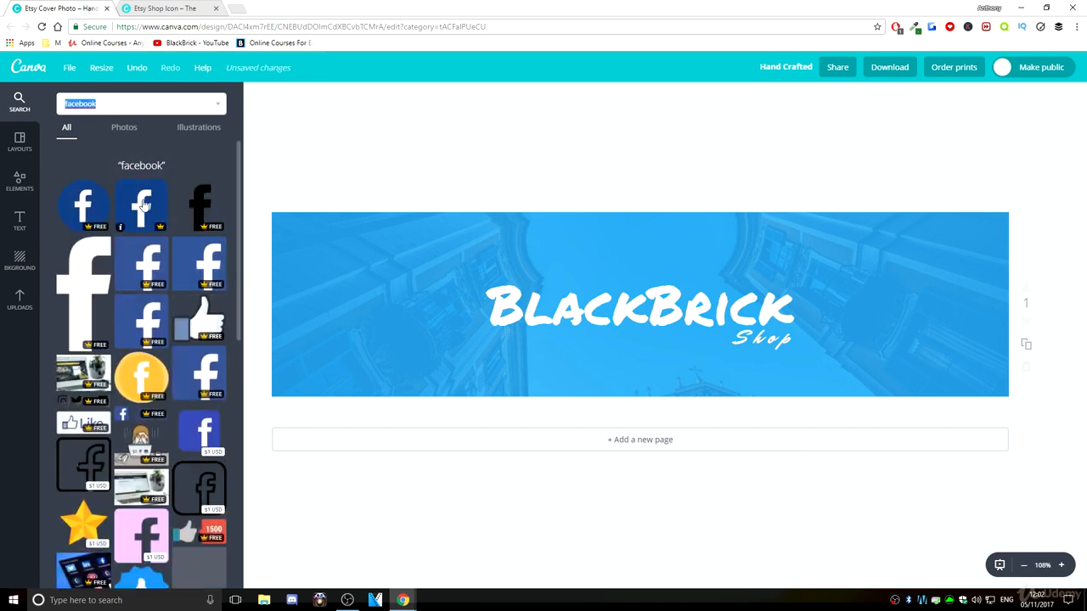
click(143, 204)
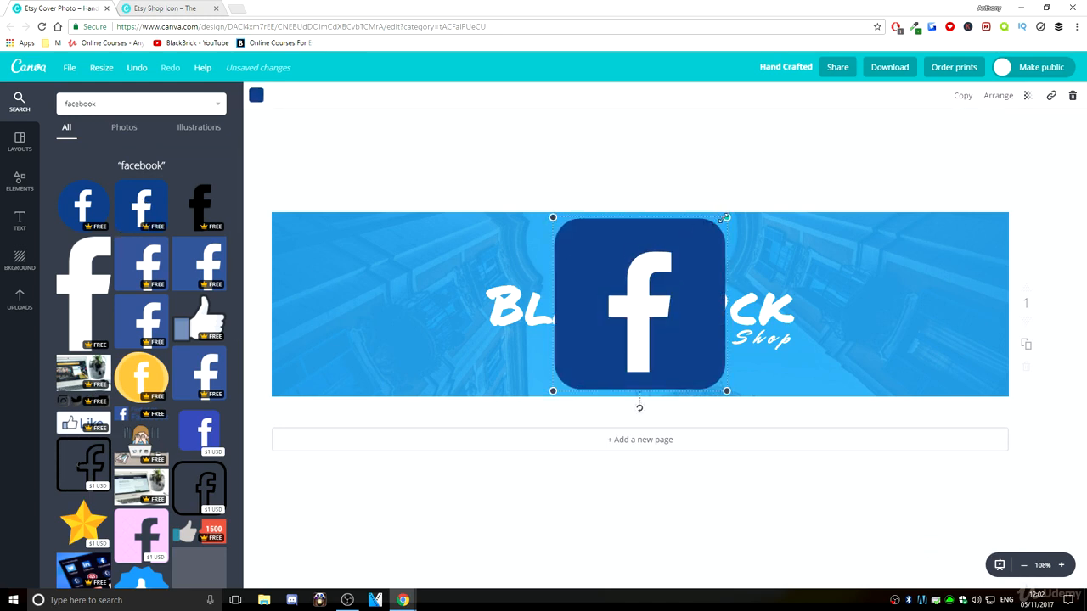
drag(724, 220, 290, 376)
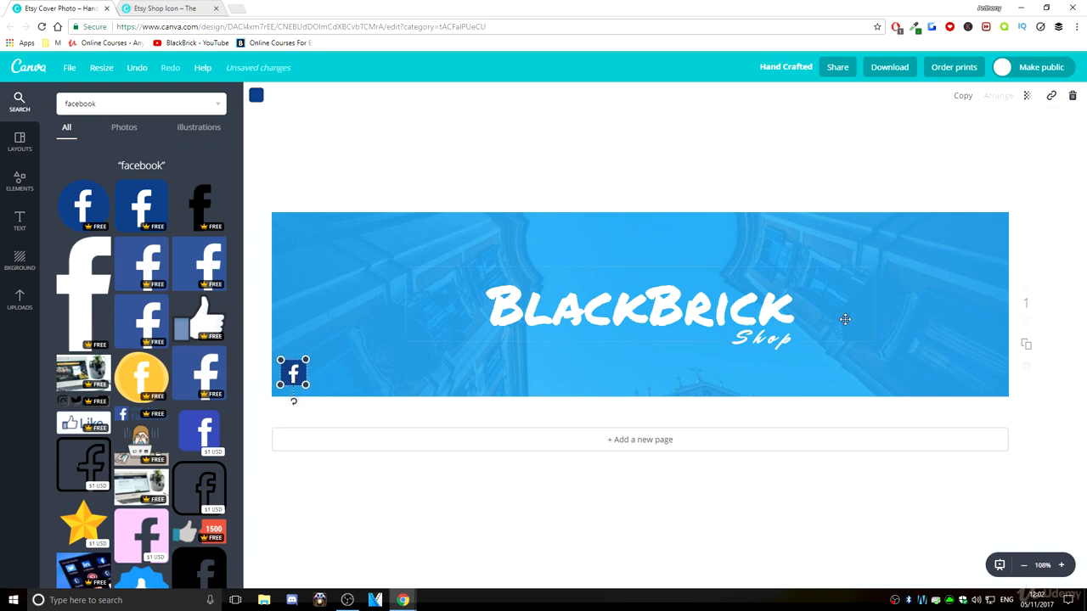
Duplicate the cover's "Shop" subtitle and place the copy directly to the right of the Facebook logo
click(792, 333)
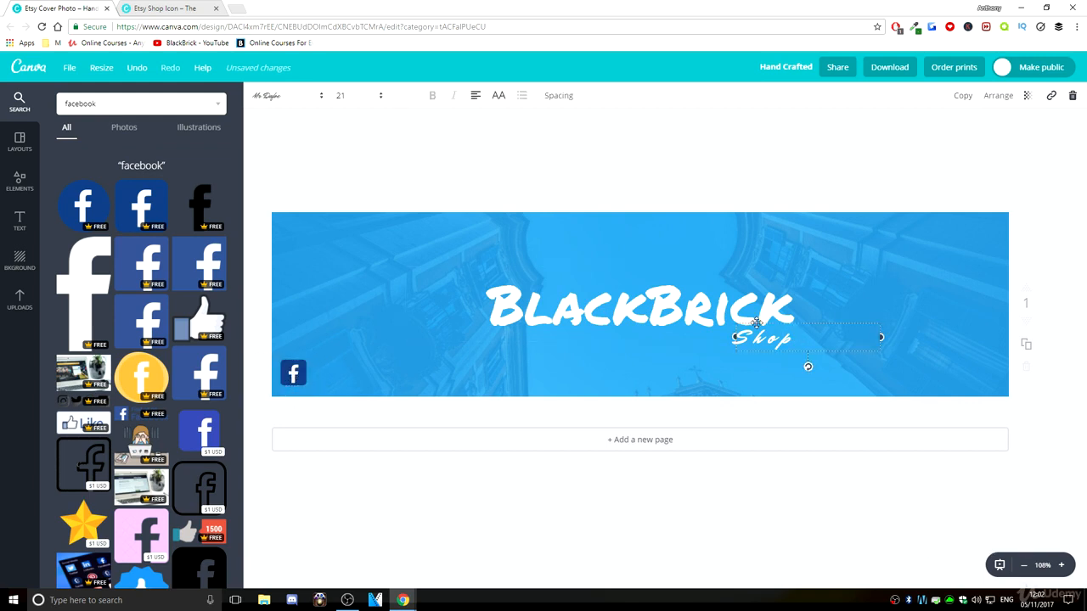
key(ctrl+d)
drag(791, 343, 351, 354)
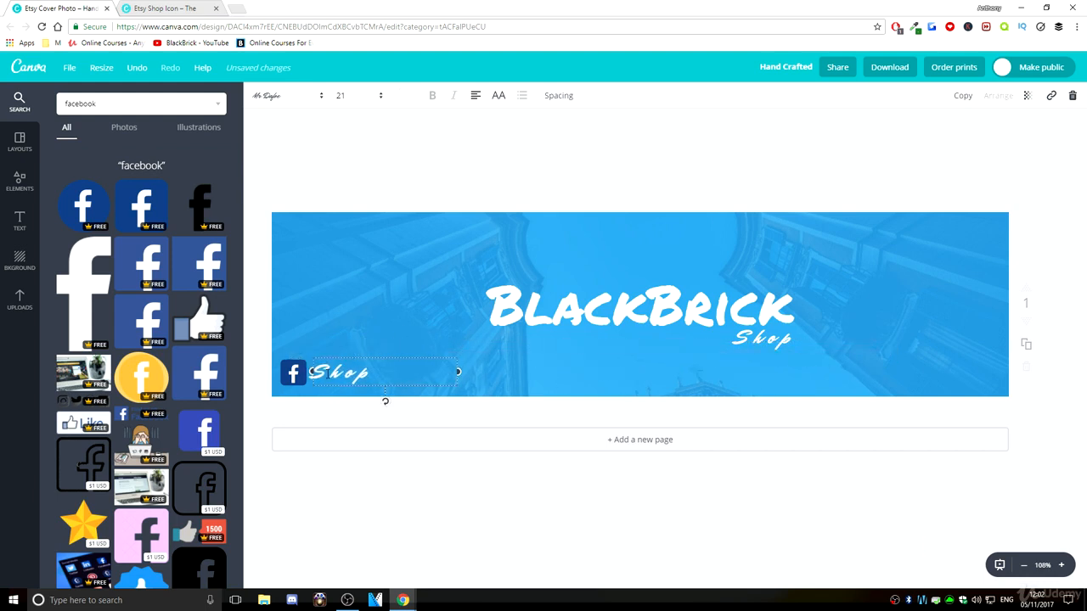
Set the duplicated "Shop" text beside the Facebook logo to the Aileron Thin font at size 16
double_click(328, 372)
click(274, 101)
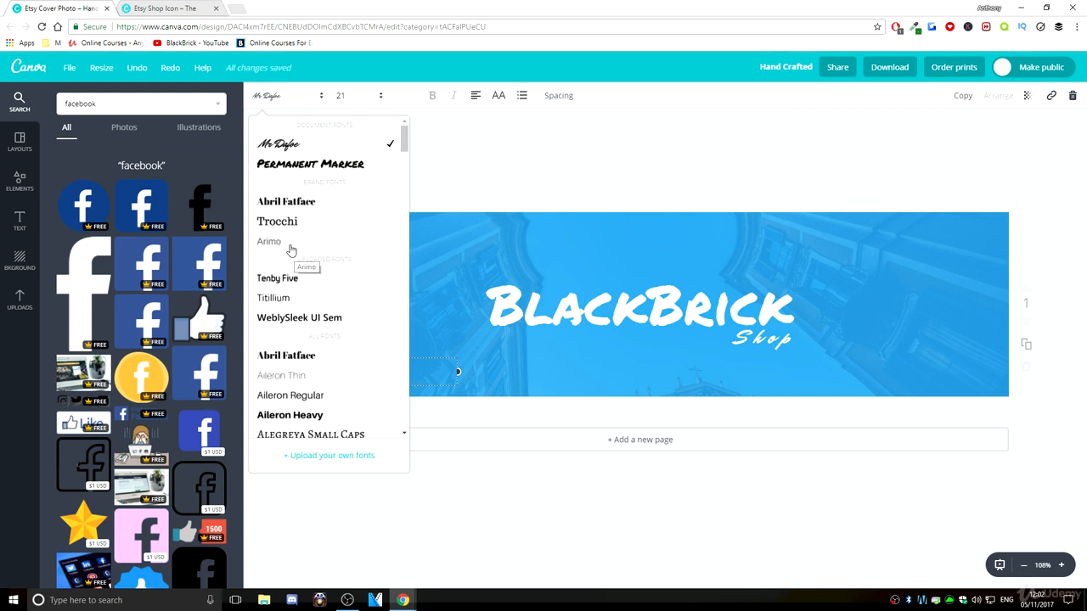
click(292, 245)
click(355, 95)
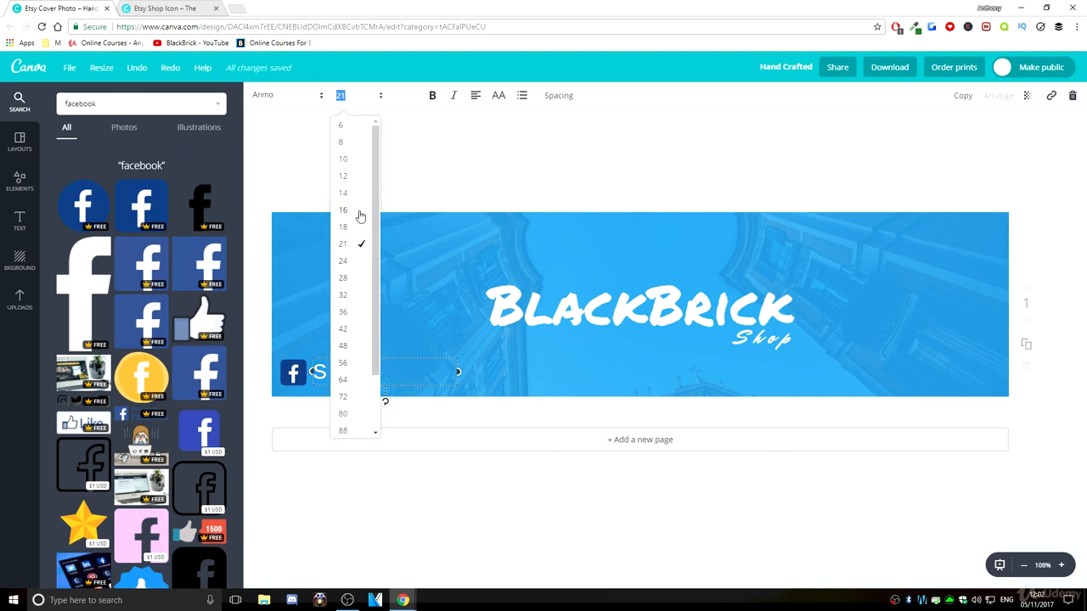
click(359, 212)
click(287, 95)
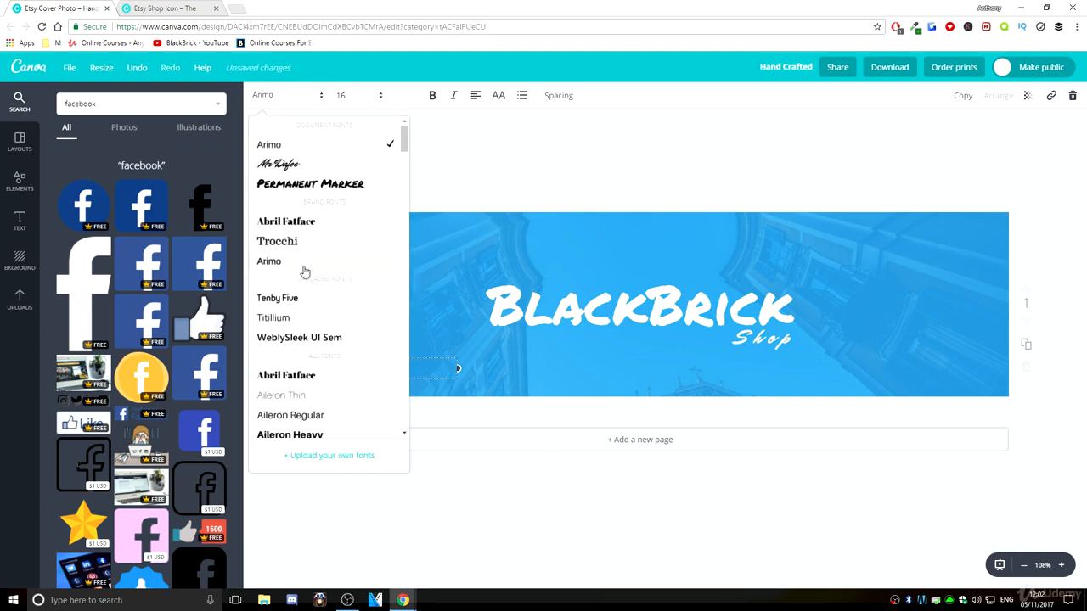
scroll(304, 270, down, 1)
scroll(305, 267, down, 1)
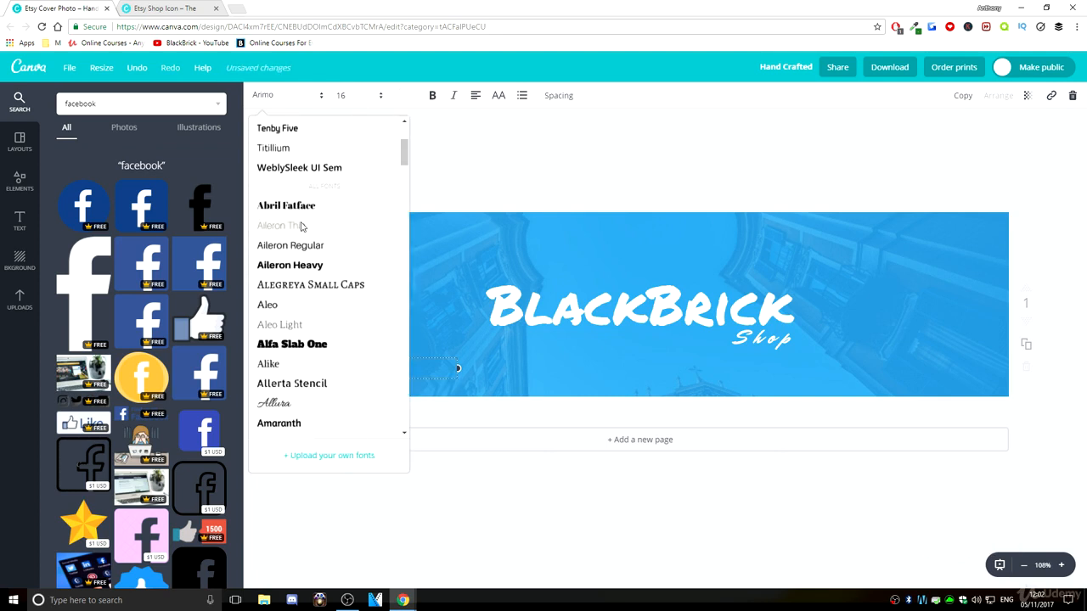
click(332, 225)
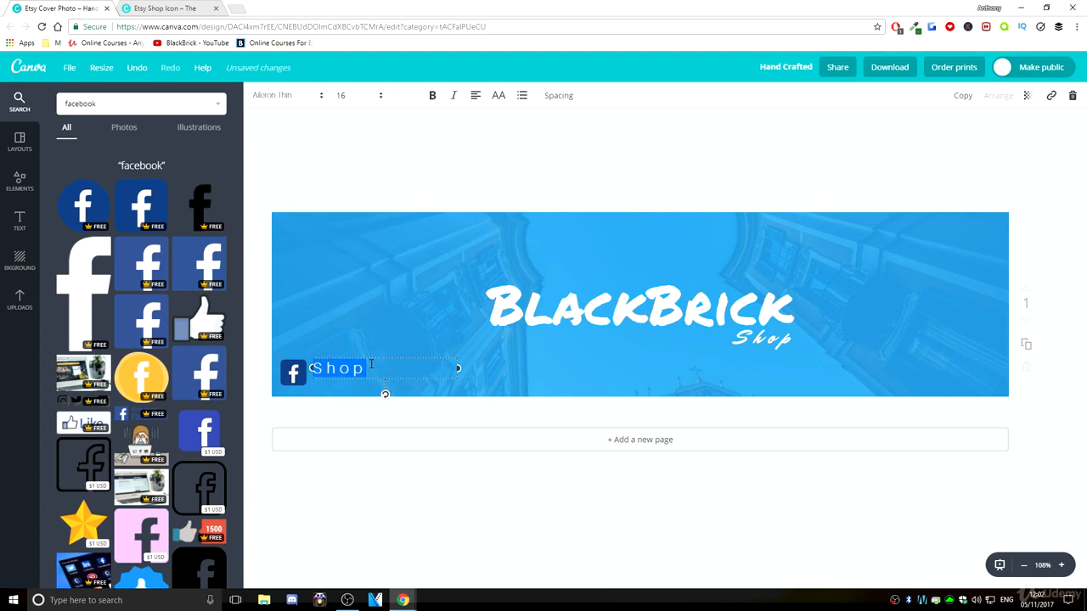
Replace the text beside the Facebook logo with "/BlackBrickTraining" and widen its box so it fits on one line
drag(363, 354, 363, 359)
text(BlackBrick)
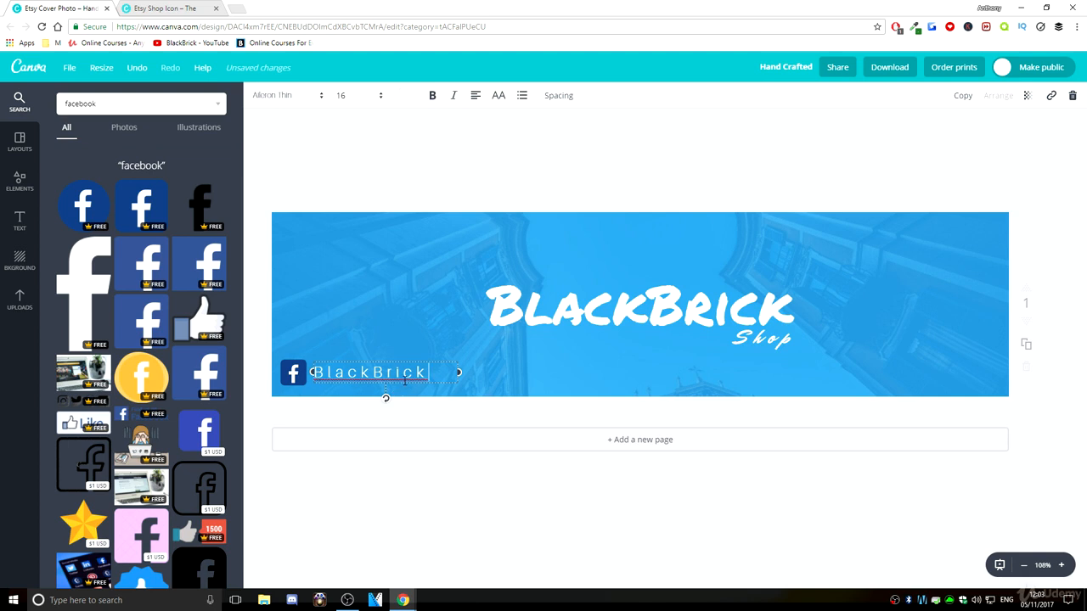
text(Trail)
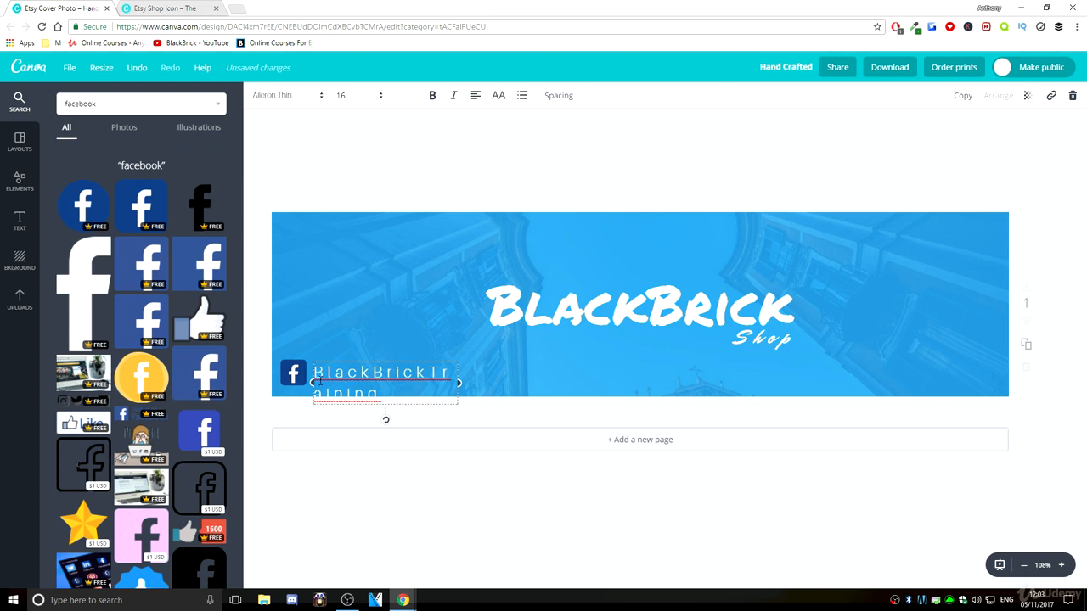
text(/)
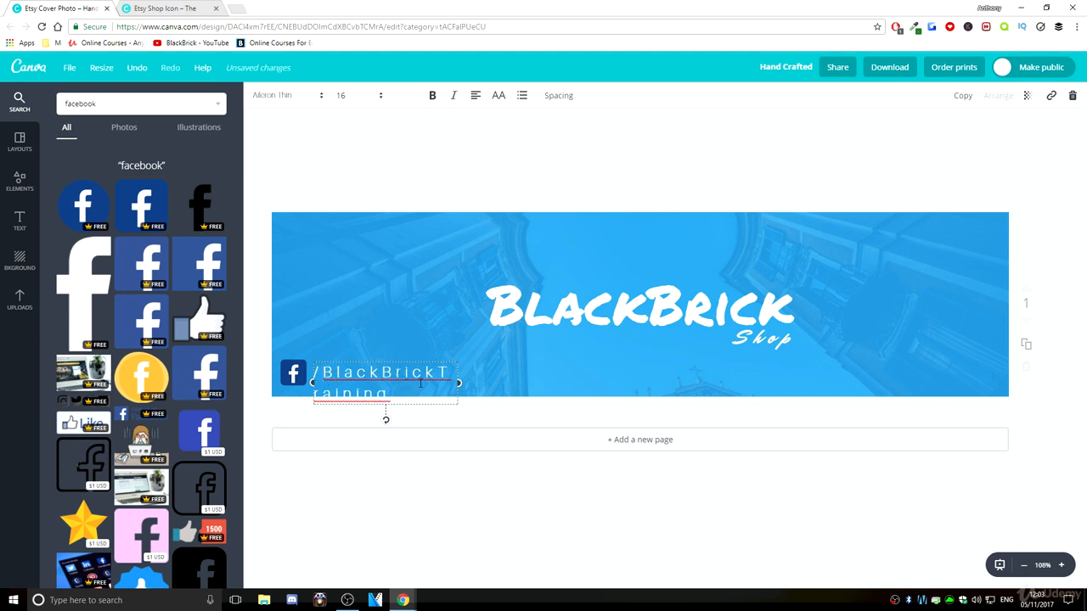
drag(459, 383, 525, 383)
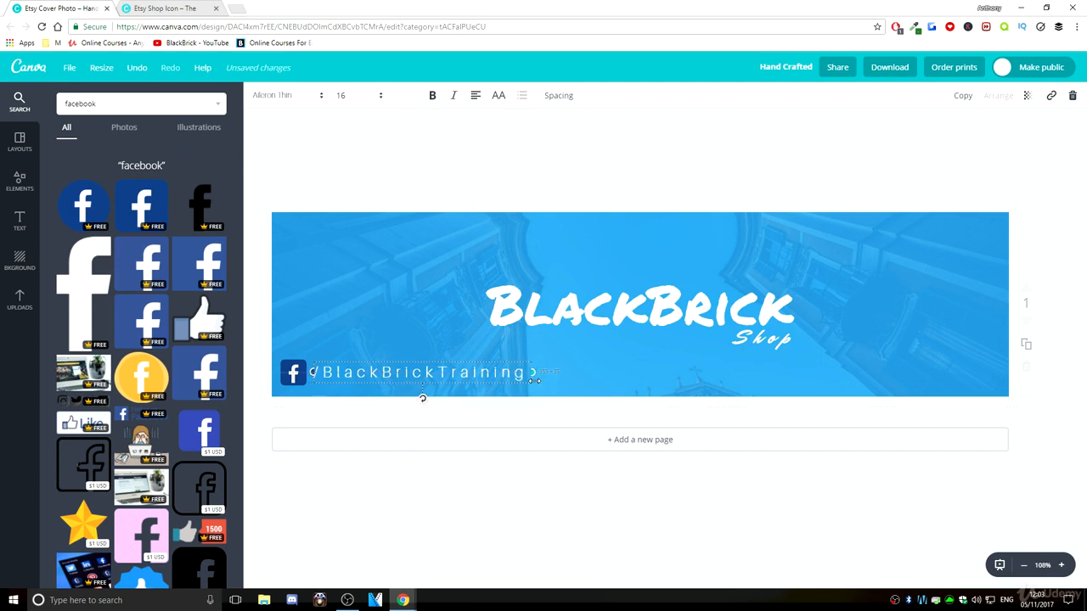
click(473, 332)
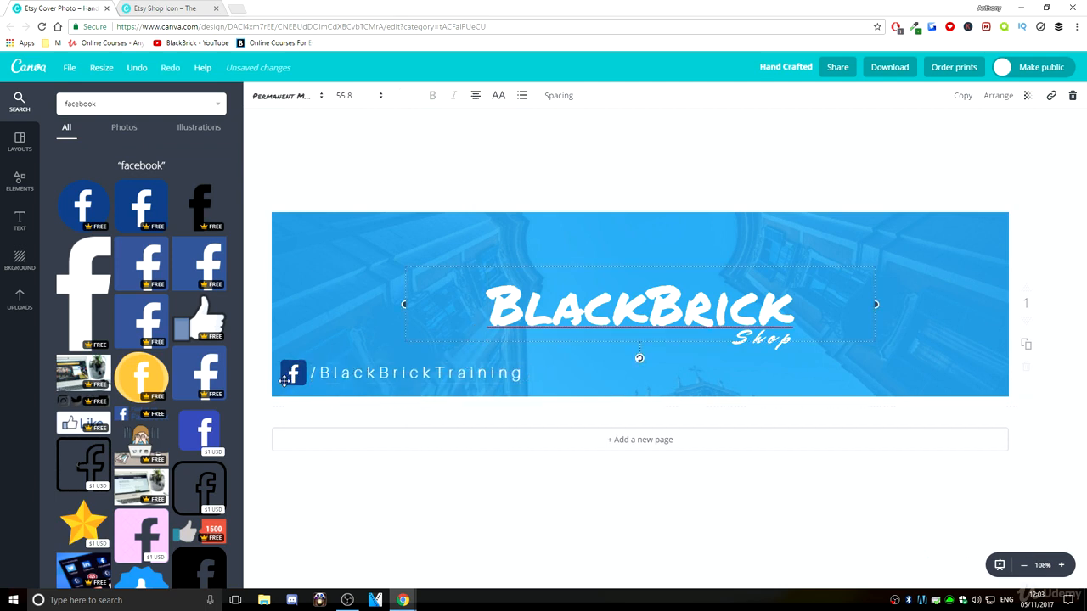
Search the image library for "instagram", add the colourful gradient logo, and shrink it into place after the Facebook handle
click(103, 99)
double_click(103, 99)
text(instagram)
key(Return)
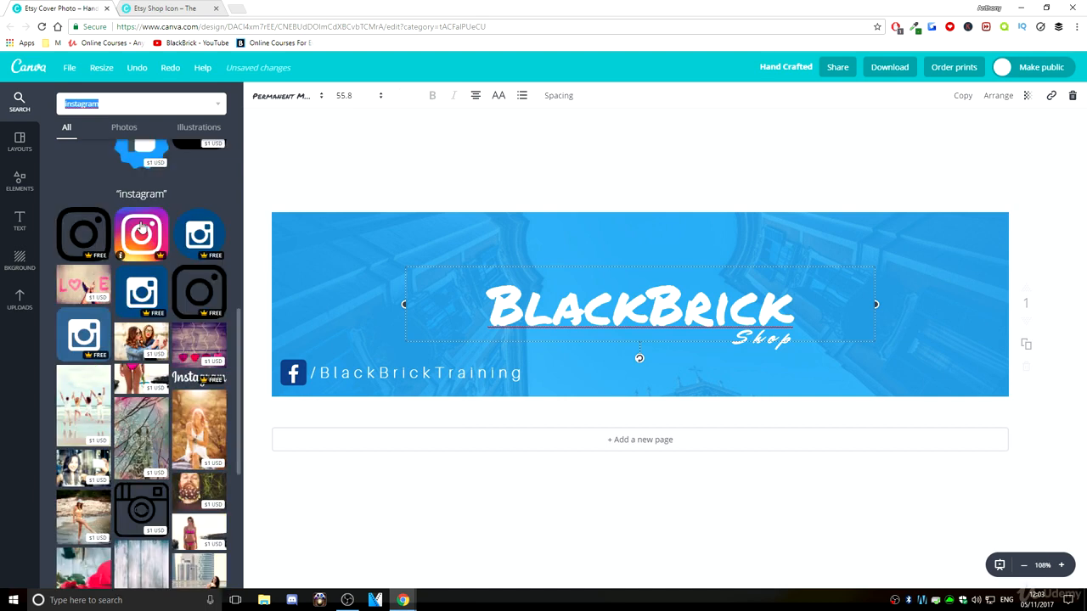
drag(142, 234, 661, 284)
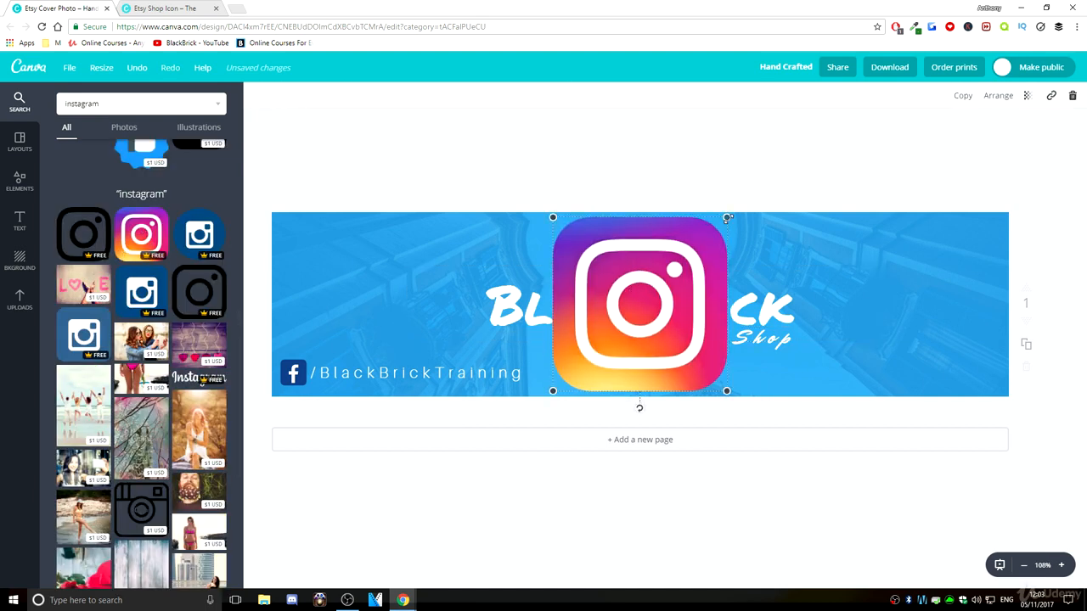
drag(726, 217, 542, 371)
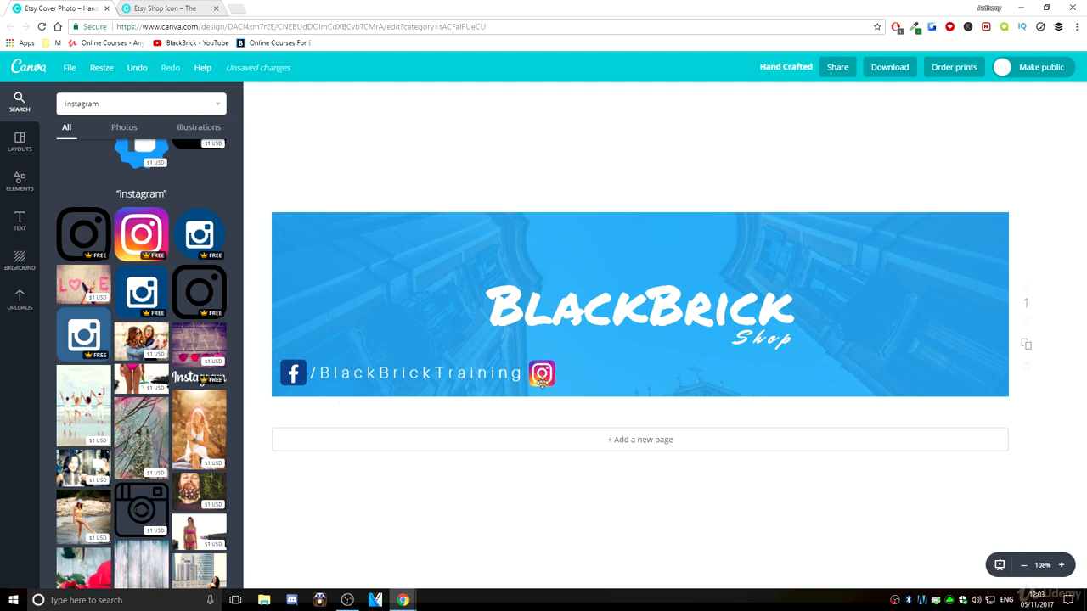
click(409, 371)
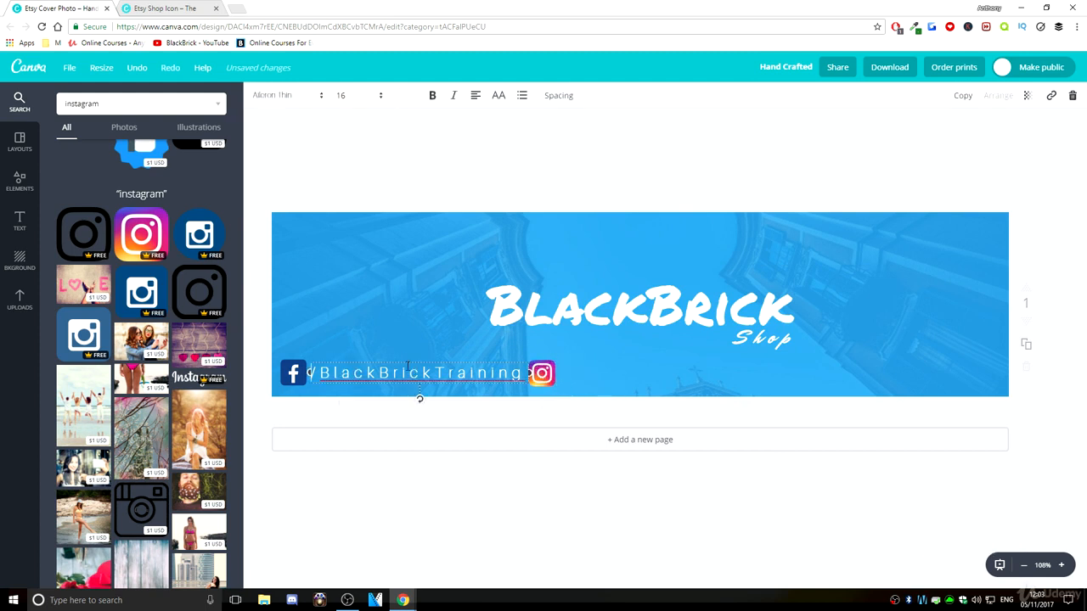
key(ctrl+d)
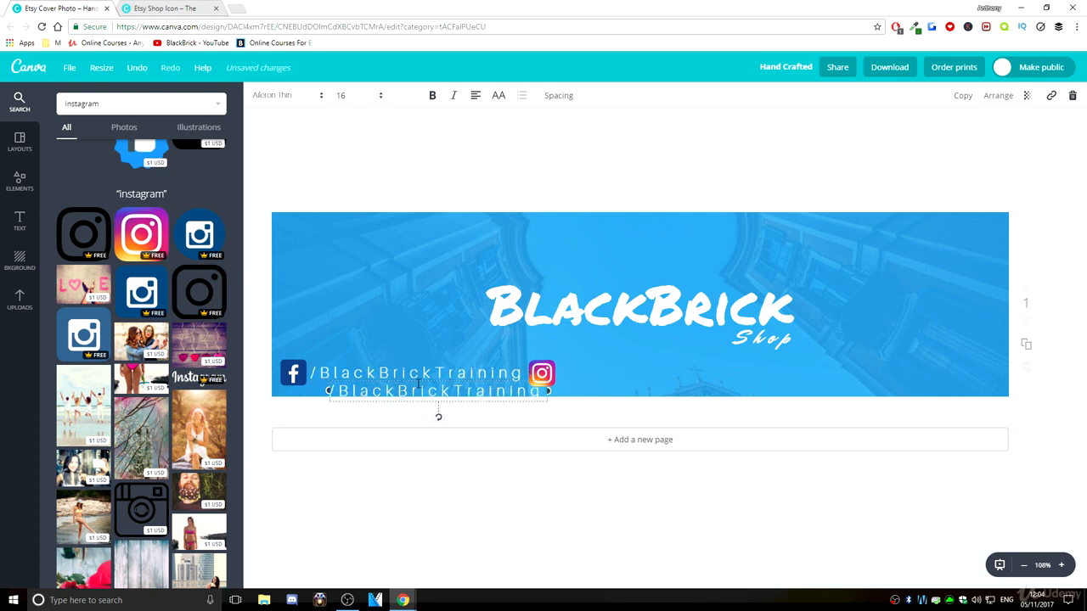
drag(422, 378, 656, 360)
double_click(572, 373)
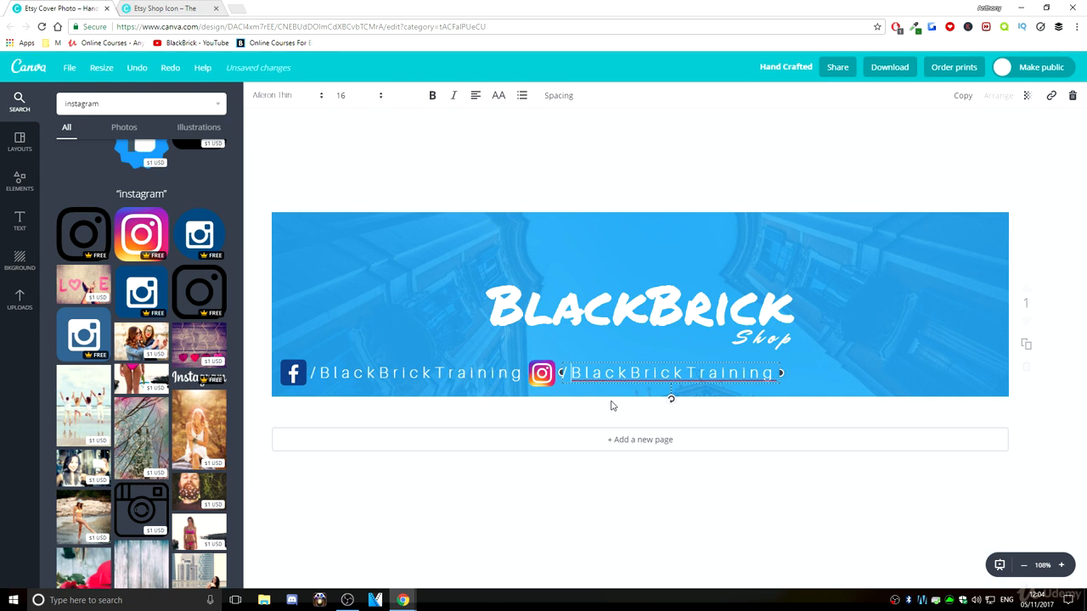
key(BackSpace)
text(@)
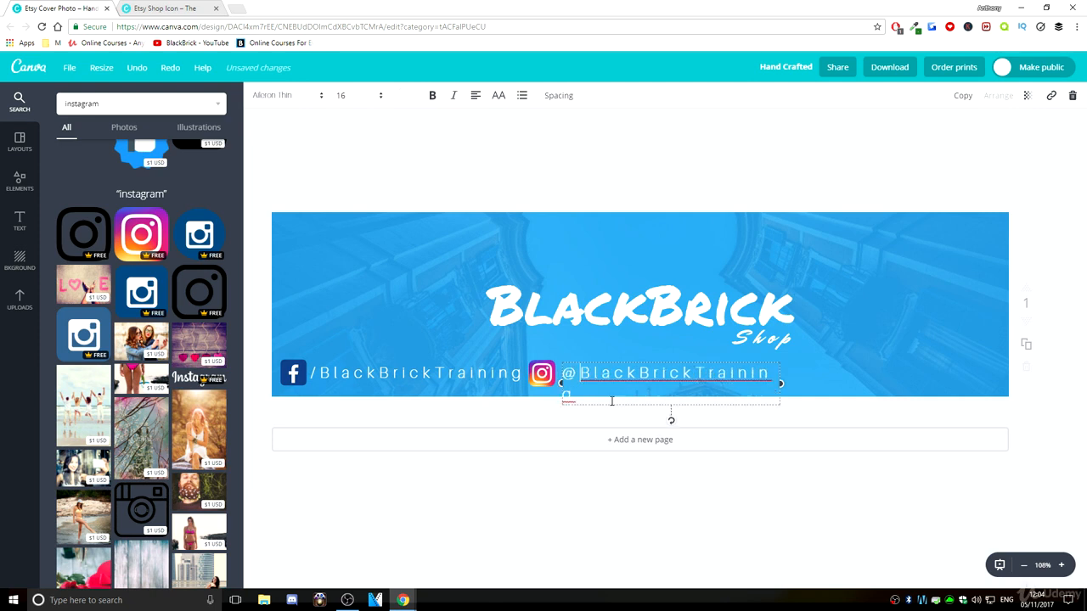
drag(781, 384, 816, 382)
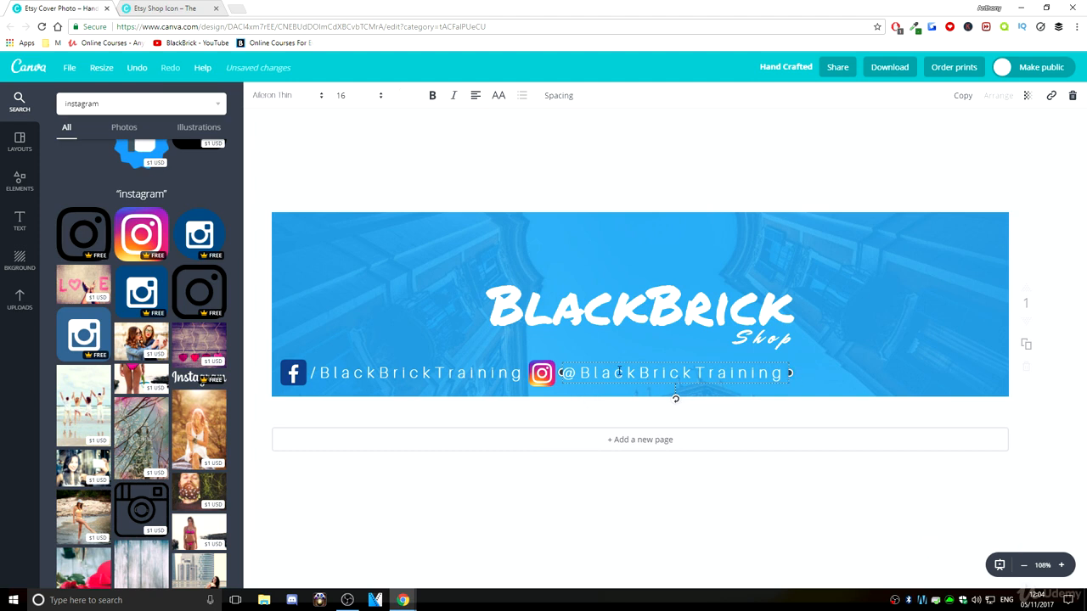
key(Escape)
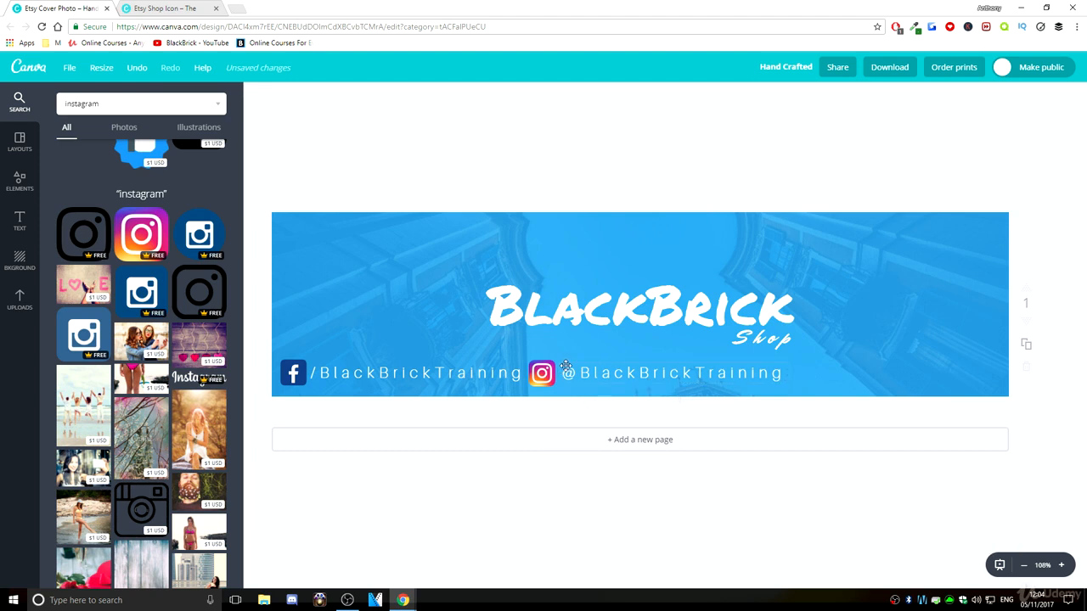
Search the image library for "twitter", add the light-blue rounded-square logo, and shrink it into place after the Instagram handle
double_click(92, 99)
text(twitter)
key(Return)
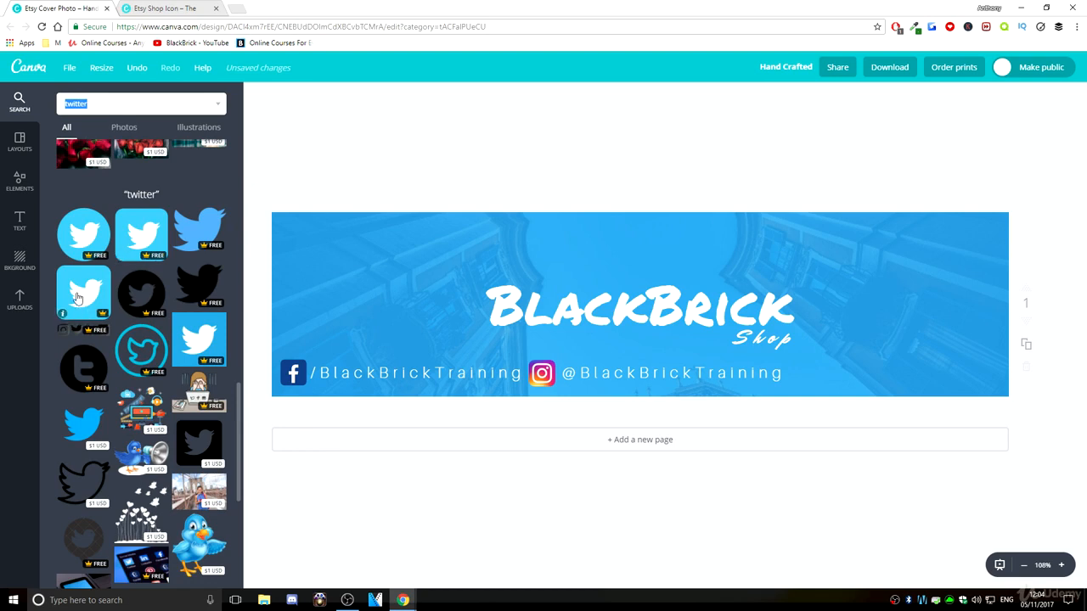
click(146, 231)
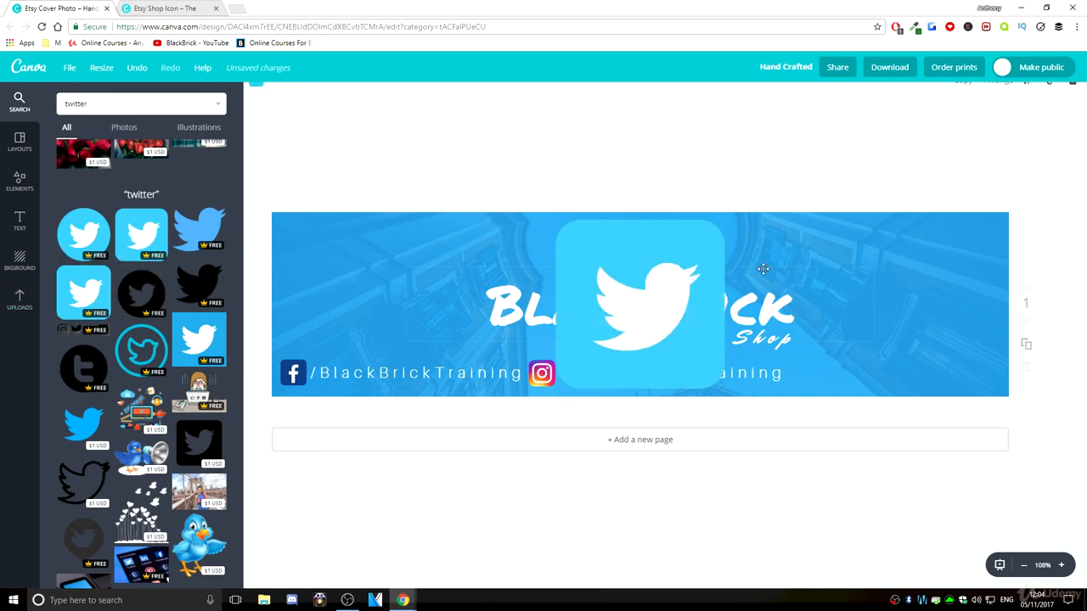
drag(687, 292, 700, 288)
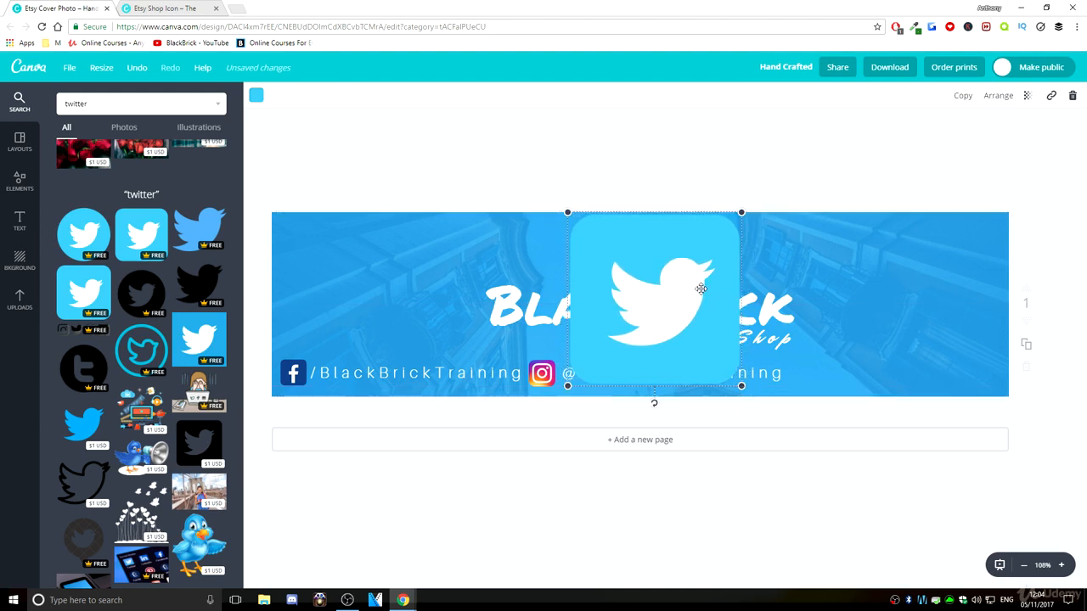
drag(742, 212, 801, 370)
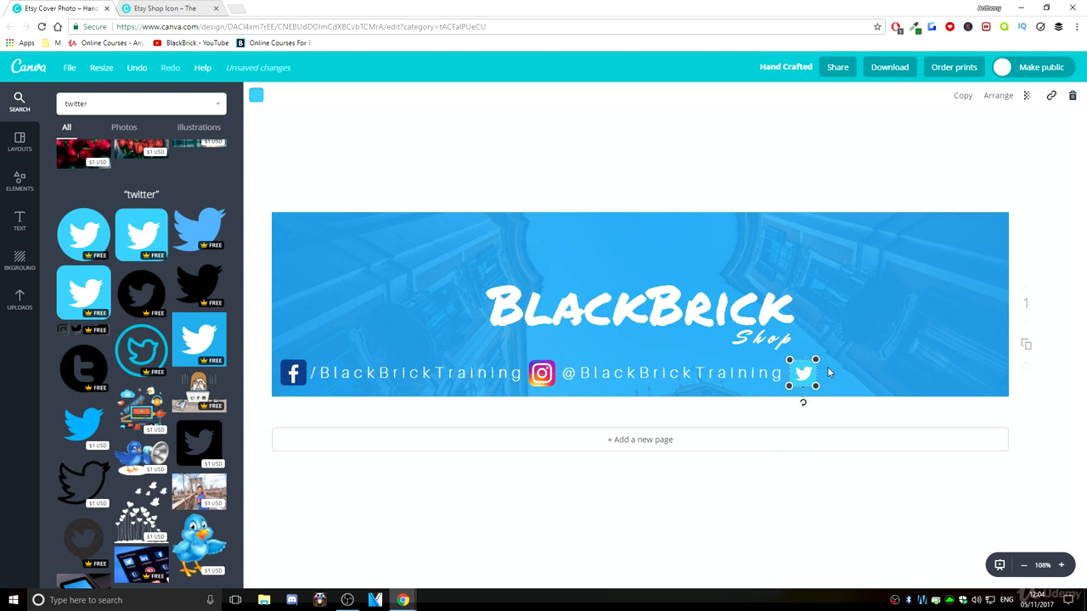
click(647, 372)
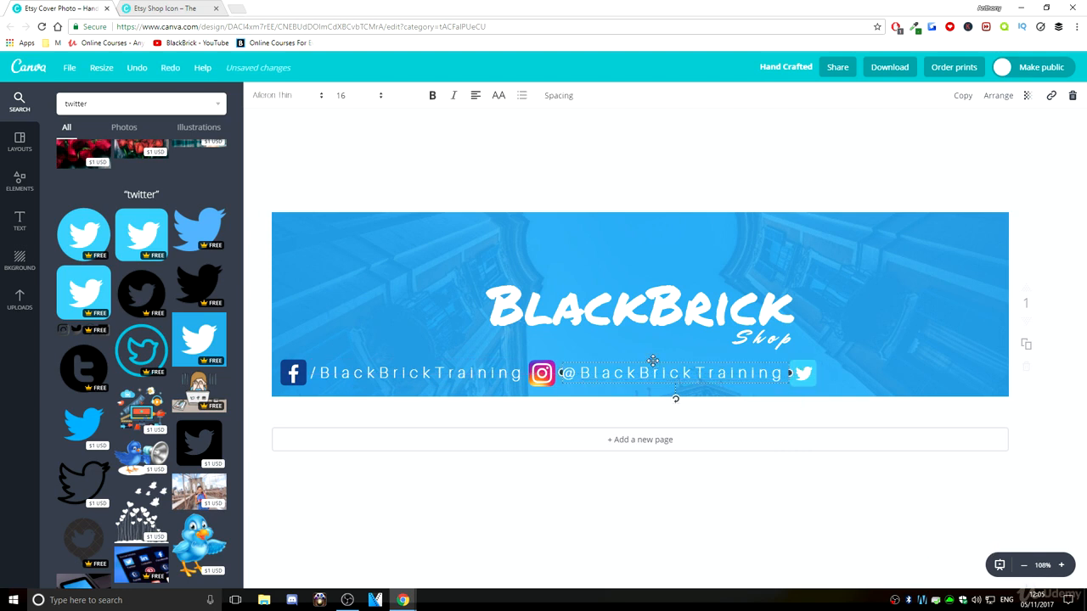
key(ctrl+d)
drag(663, 380, 1050, 374)
text(Lea)
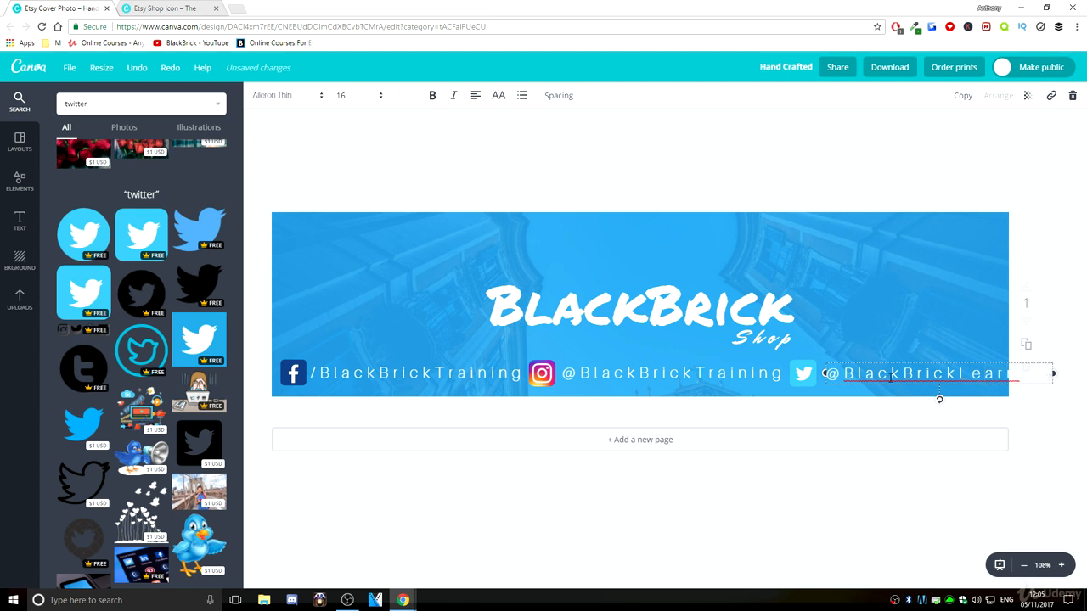
drag(891, 360, 884, 358)
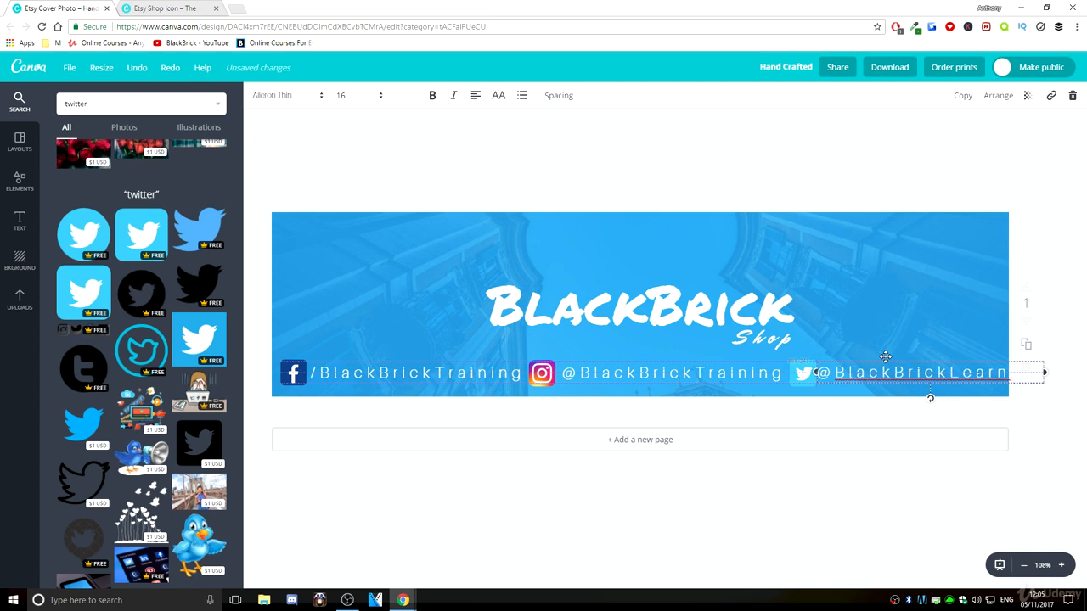
click(908, 338)
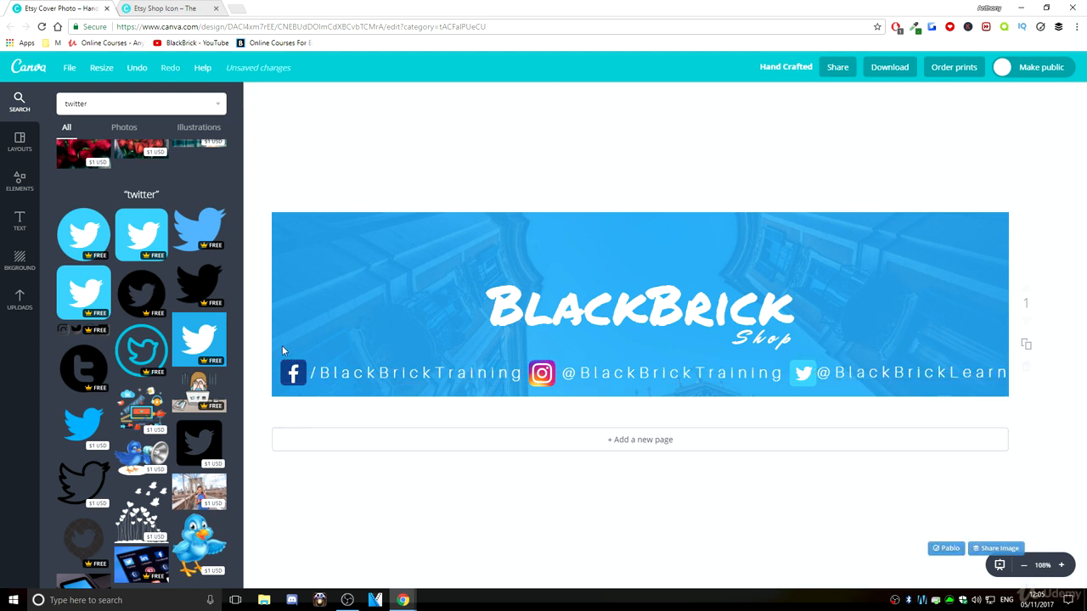
Shift the Facebook, Instagram and Twitter logos with their handles slightly left to even out the row across the cover
click(292, 372)
drag(293, 371, 288, 371)
drag(372, 373, 368, 373)
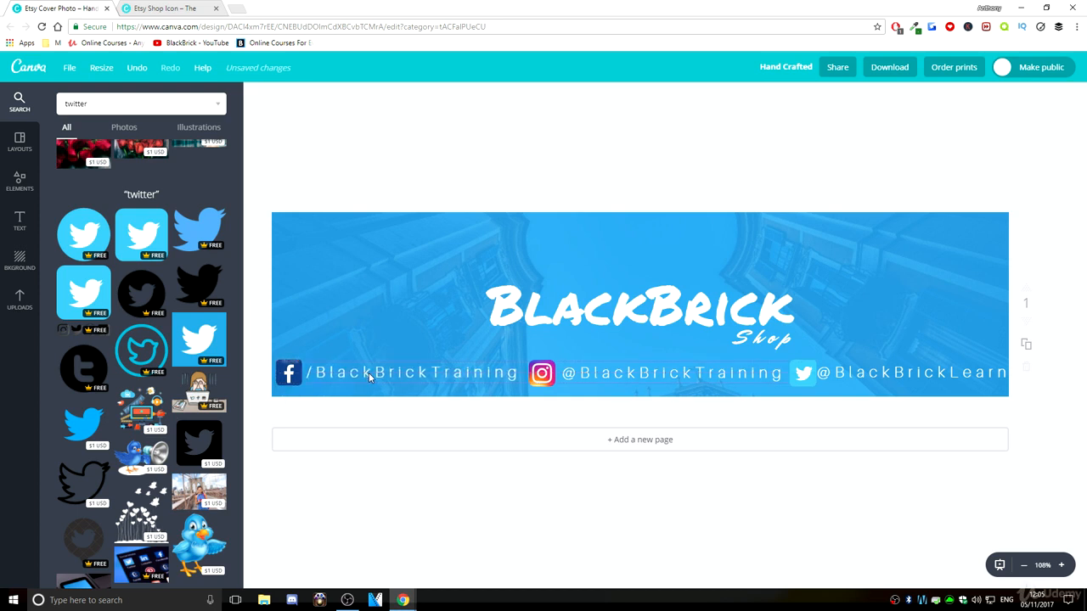
drag(547, 370, 568, 377)
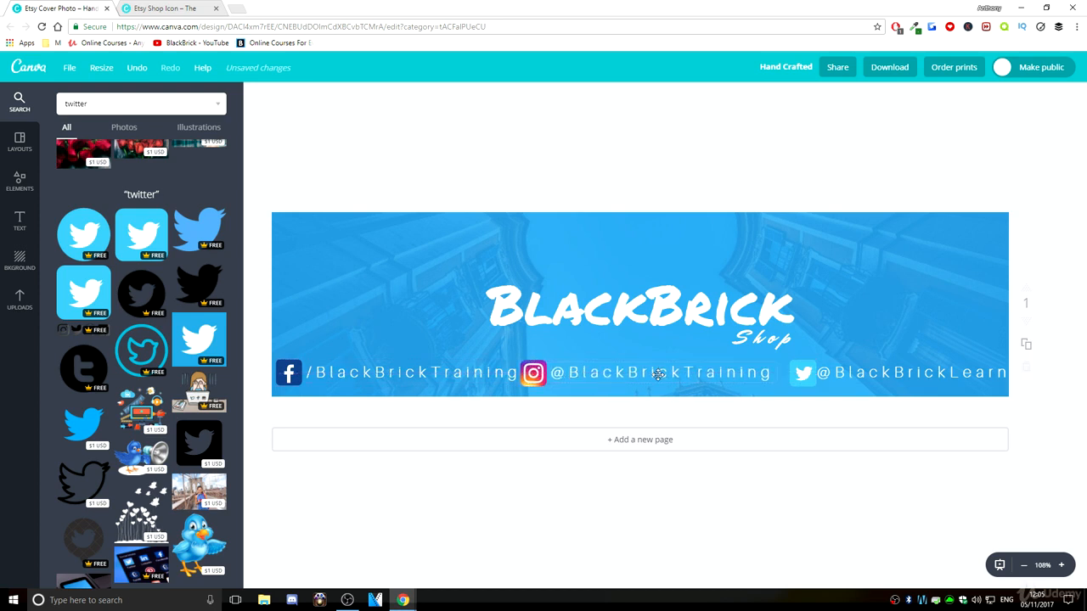
mouse_move(804, 371)
mouse_down()
mouse_move(793, 372)
mouse_move(817, 374)
mouse_up()
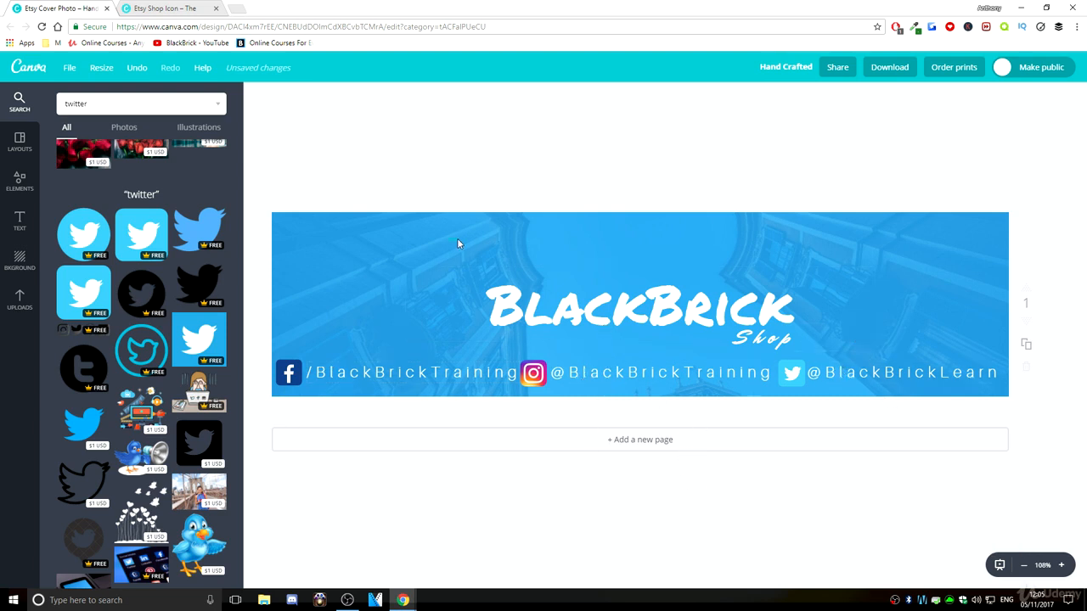
Move the BlackBrick heading and its "Shop" subtitle slightly upward, and compare the cover with the shop icon design
click(595, 307)
shift+click(733, 335)
drag(615, 317, 616, 312)
click(568, 162)
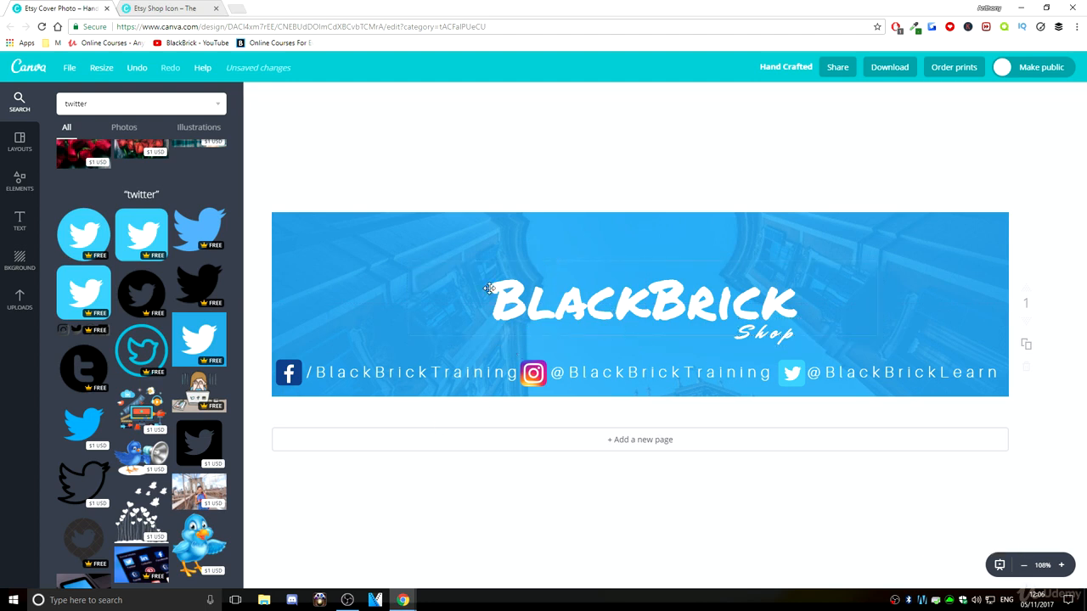
drag(597, 305, 597, 299)
click(586, 187)
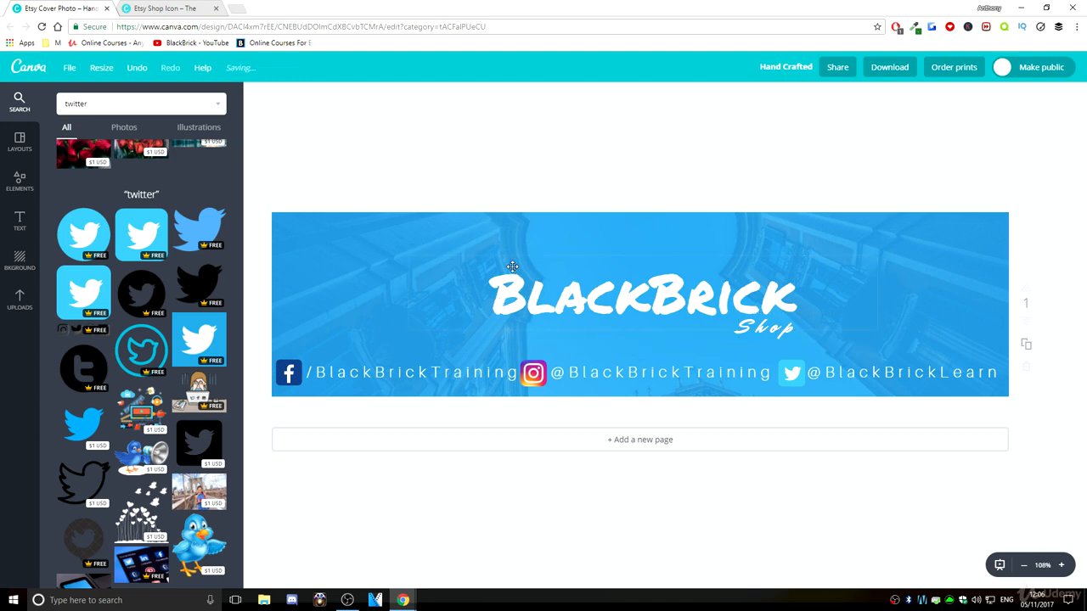
click(155, 8)
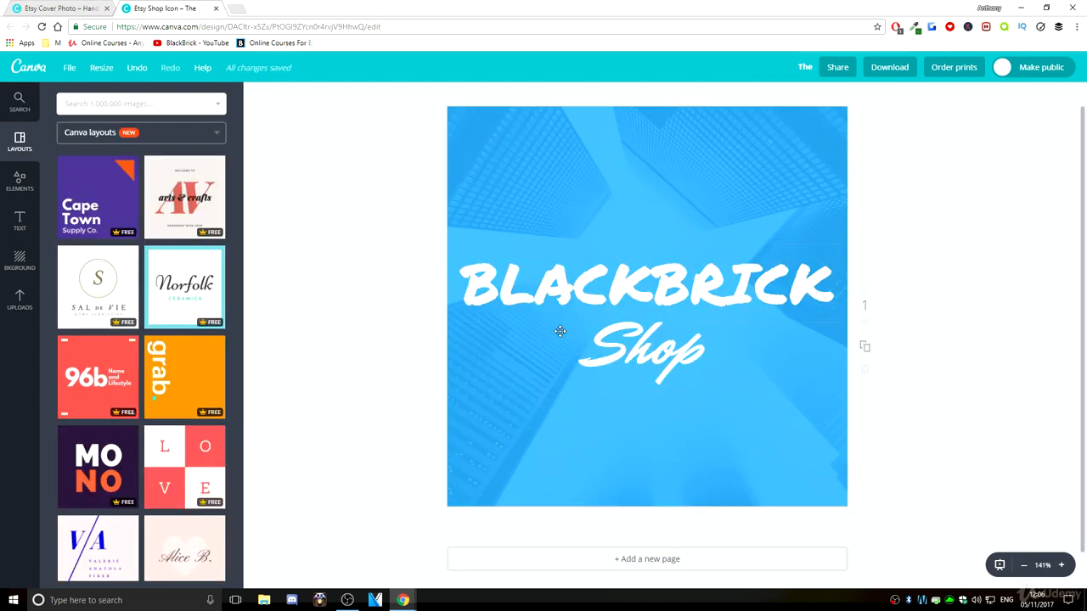
key(ctrl+Tab)
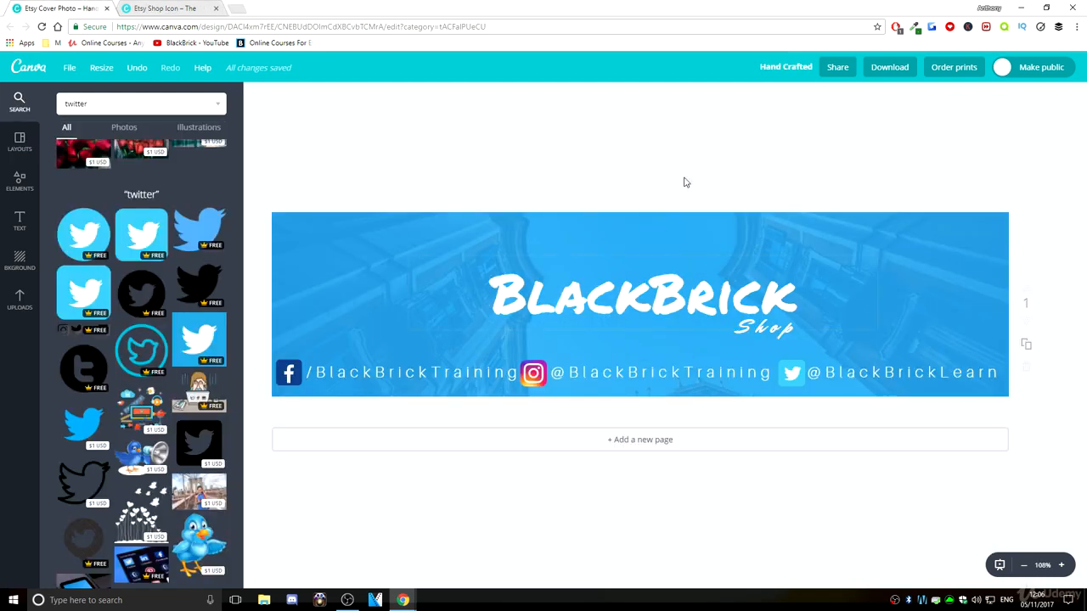
Rename the cover design as "etsy shop banner"
click(777, 67)
text(e)
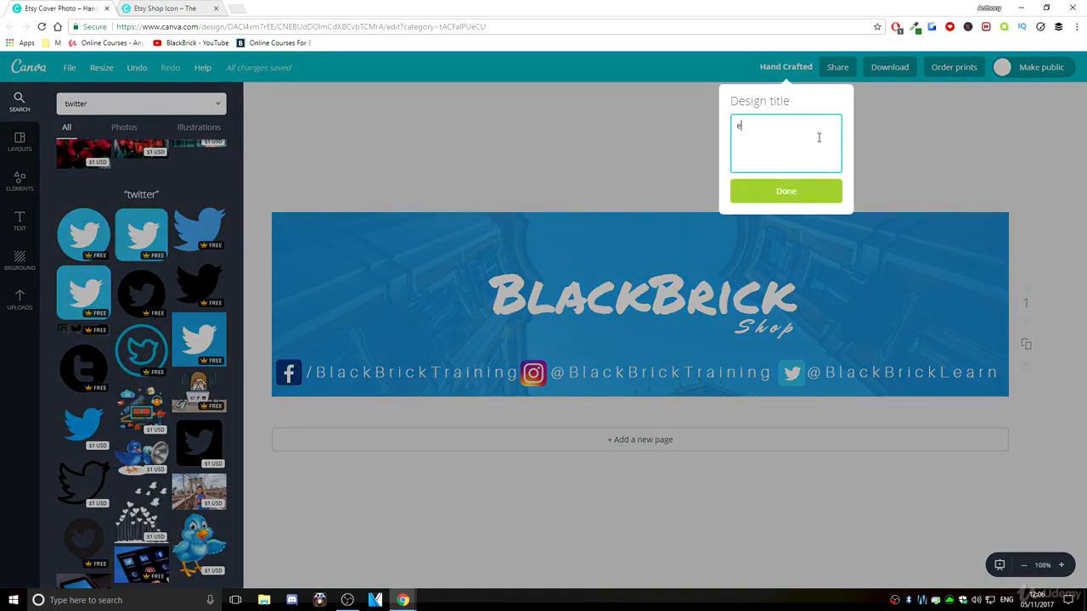
text(shop banner)
key(Return)
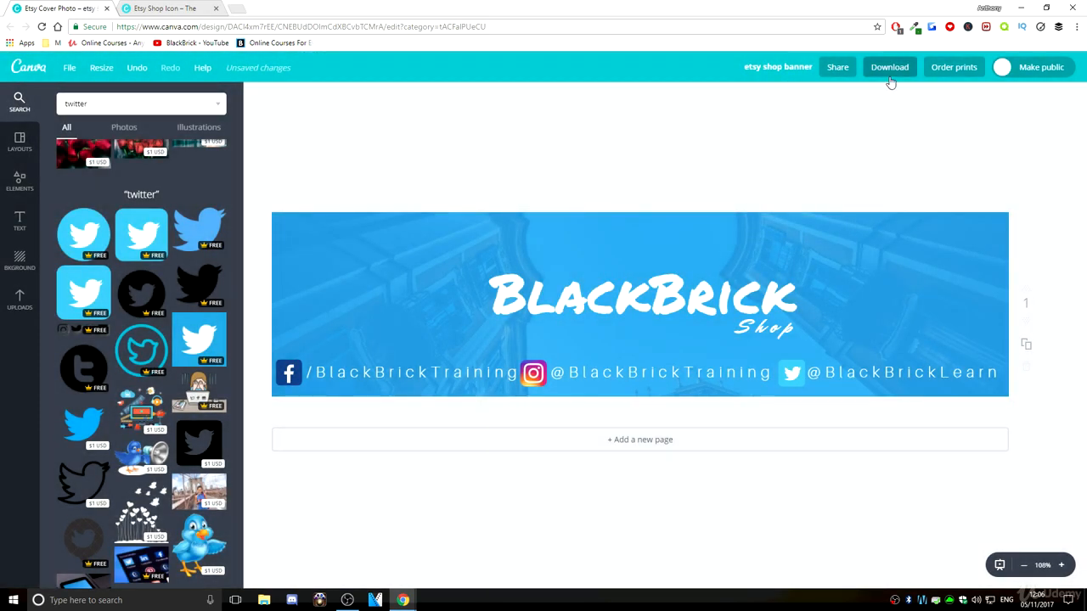
click(890, 81)
click(878, 130)
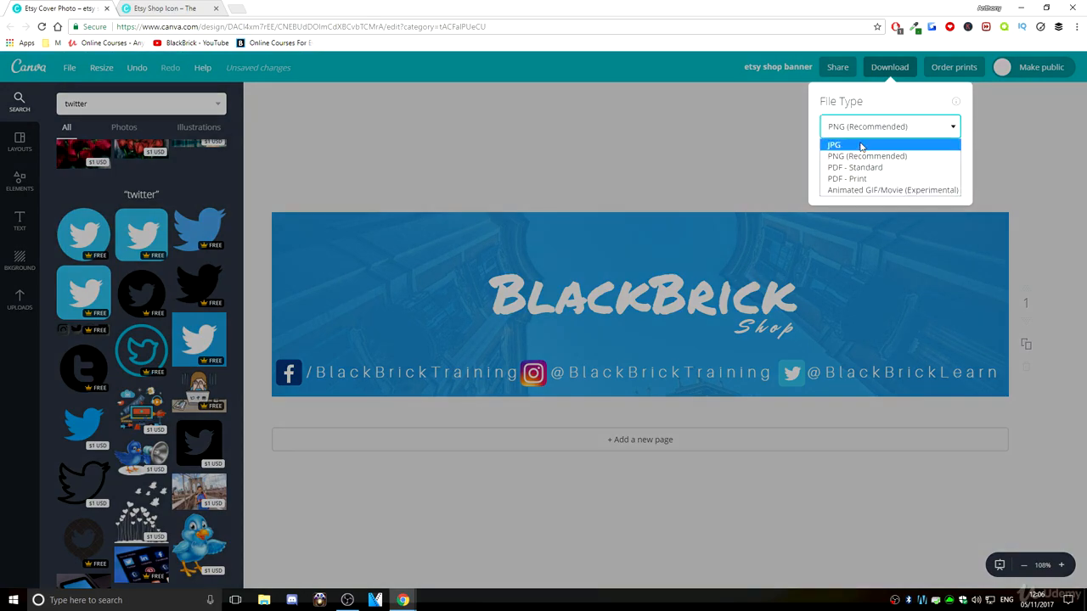
click(862, 143)
click(662, 122)
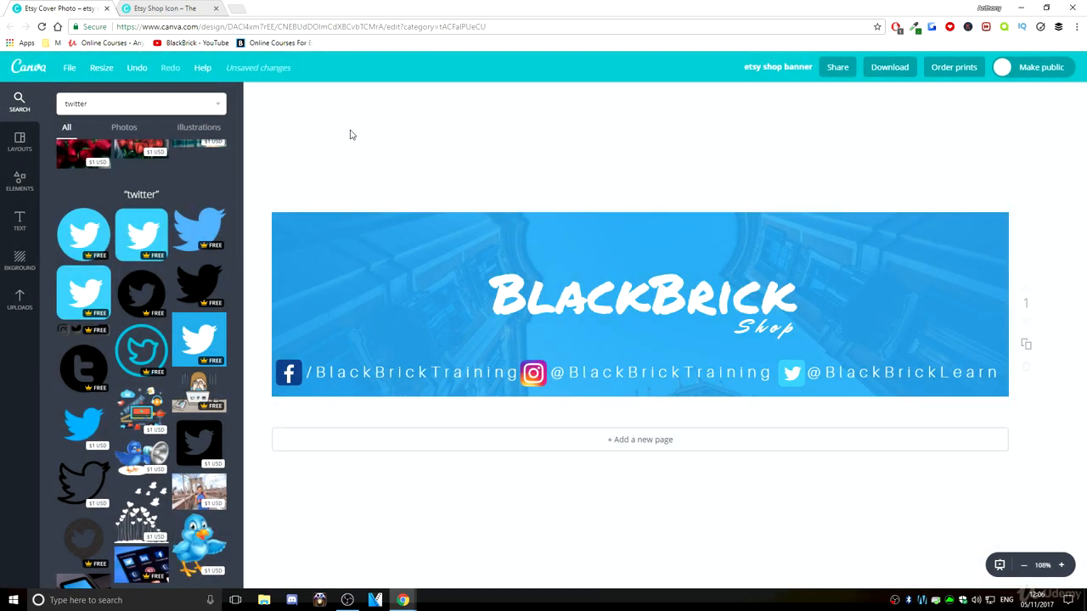
Save the renamed cover design
click(68, 68)
click(102, 187)
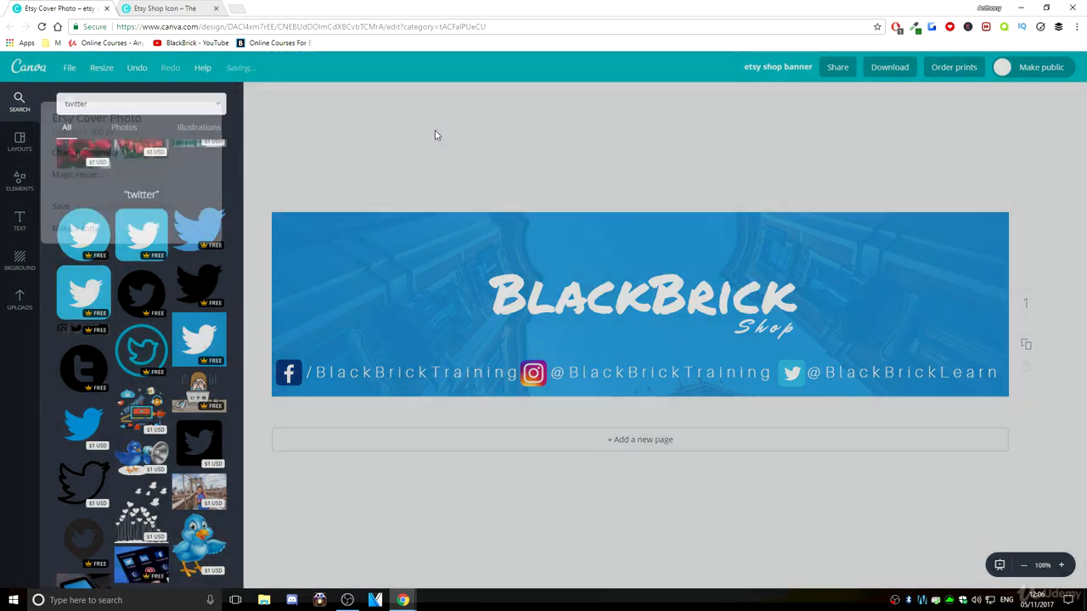